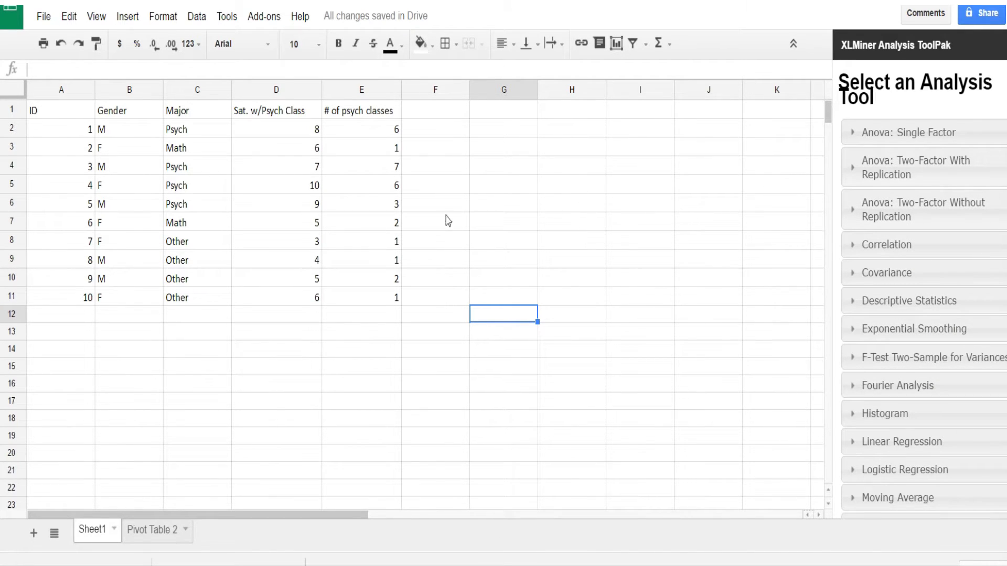
# Set up the Descriptive Statistics tool with column D (D1:D1000) as the input range and labels in the first row
pyautogui.click(932, 313)
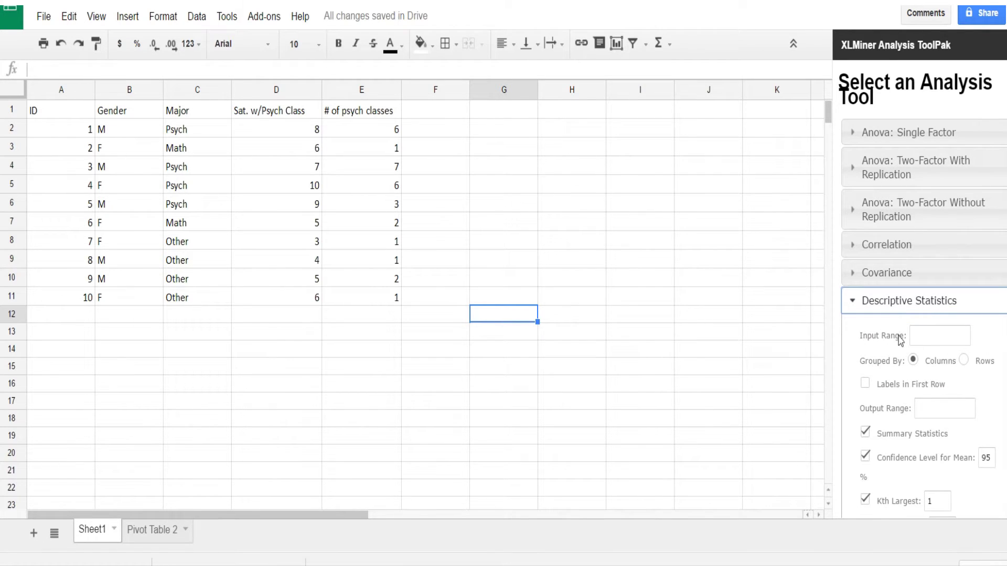
pyautogui.click(920, 339)
pyautogui.write('G12')
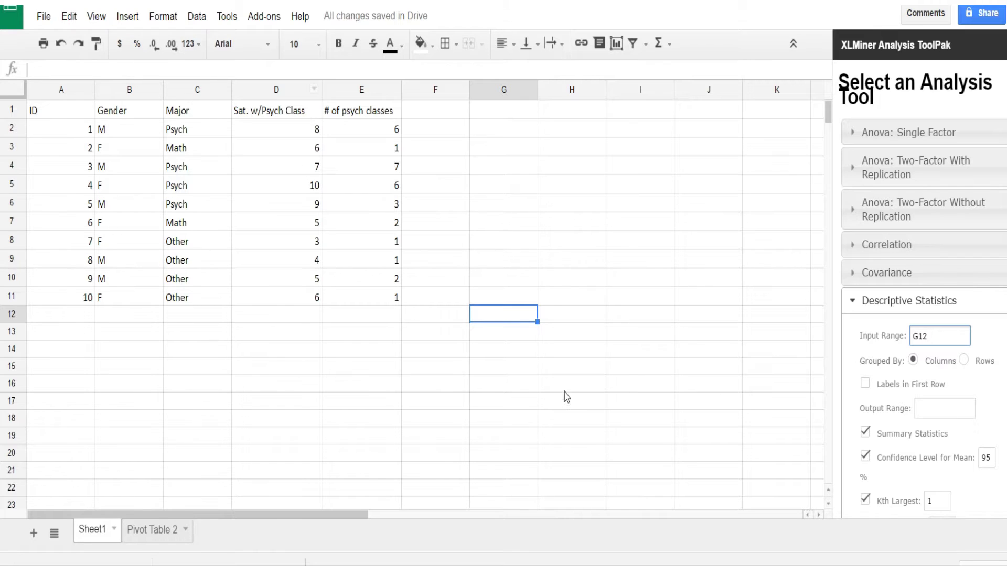
pyautogui.click(271, 86)
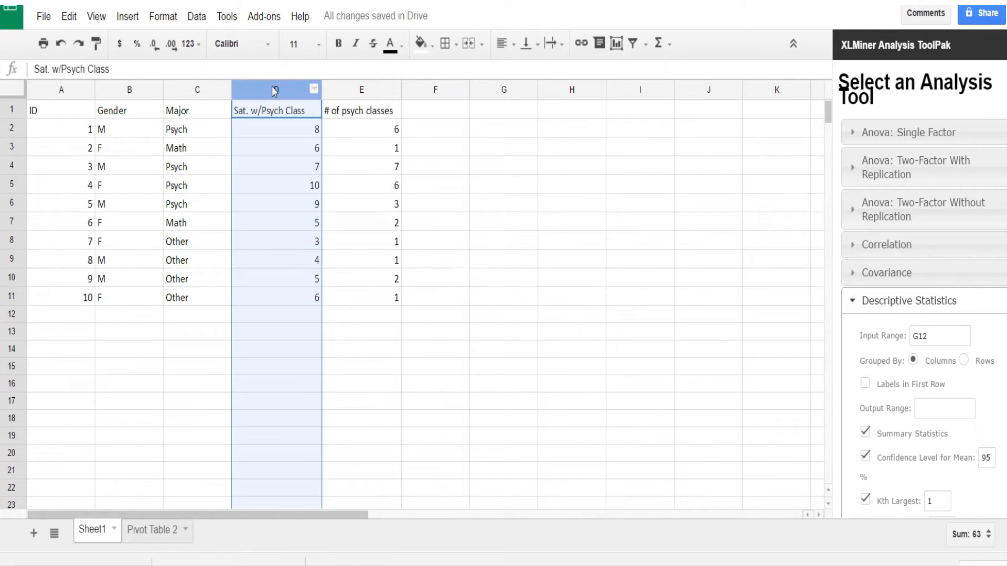
pyautogui.click(945, 340)
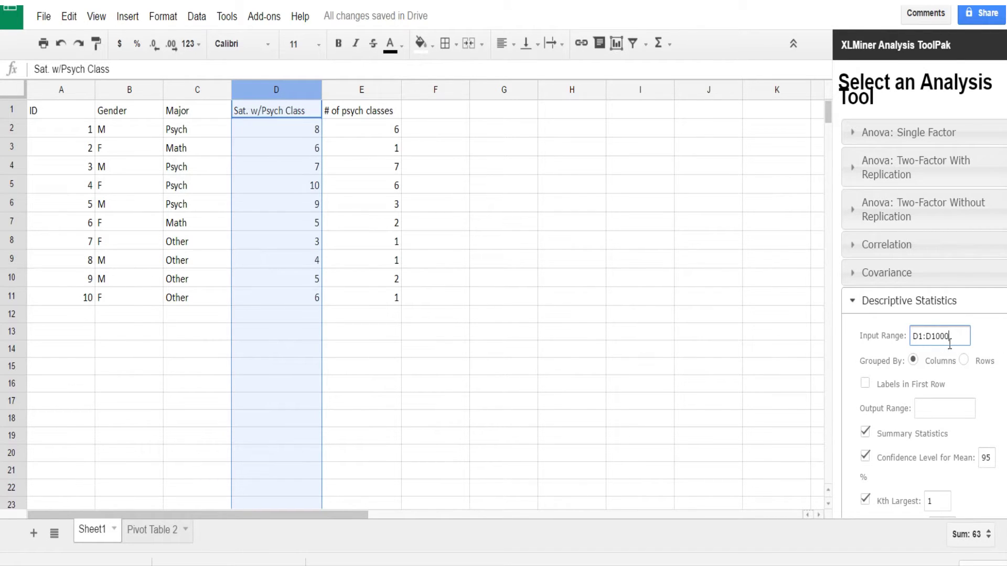
pyautogui.click(865, 387)
# Set the output range of the descriptive statistics to cell G2
pyautogui.click(500, 137)
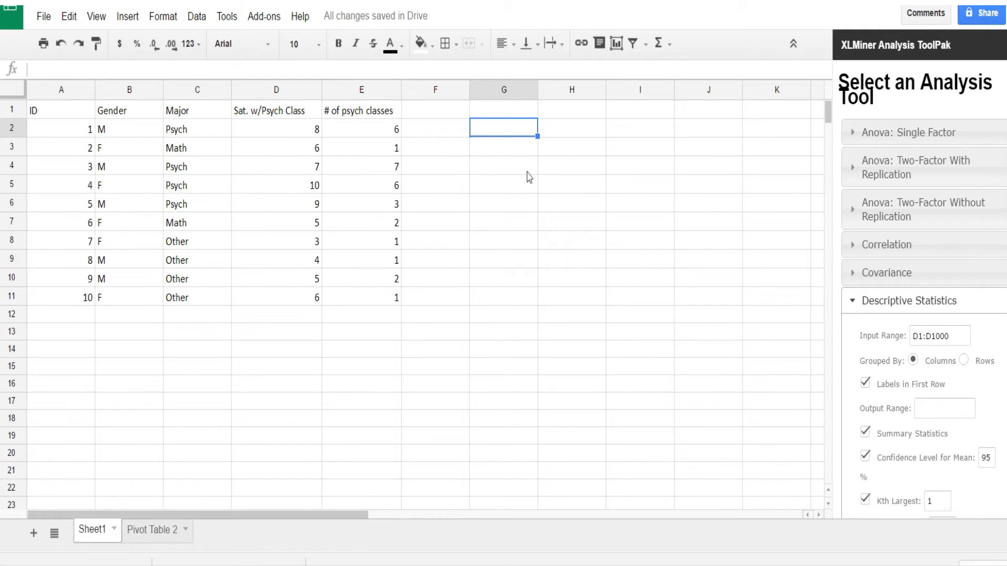
pyautogui.click(951, 411)
pyautogui.write('G2')
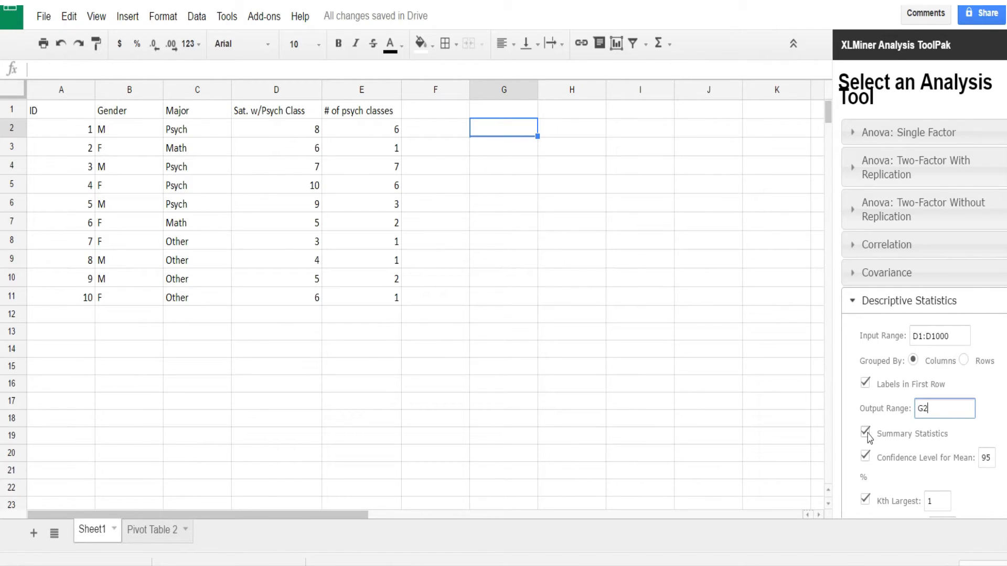
# Generate summary statistics without the confidence level, Kth largest and Kth smallest, and widen column G to fit the statistic labels
pyautogui.click(868, 461)
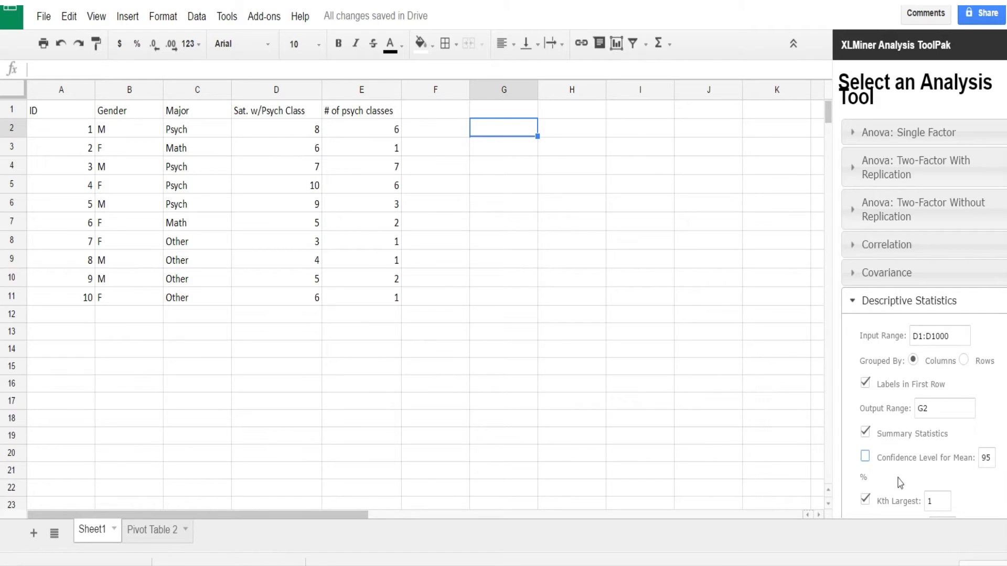
pyautogui.scroll(-2, 890, 483)
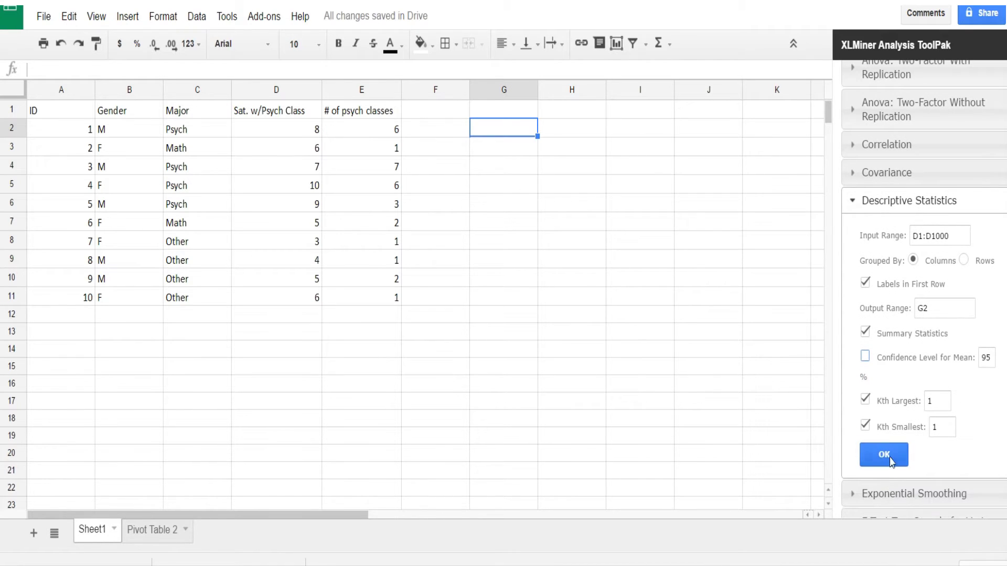
pyautogui.click(865, 399)
pyautogui.click(883, 455)
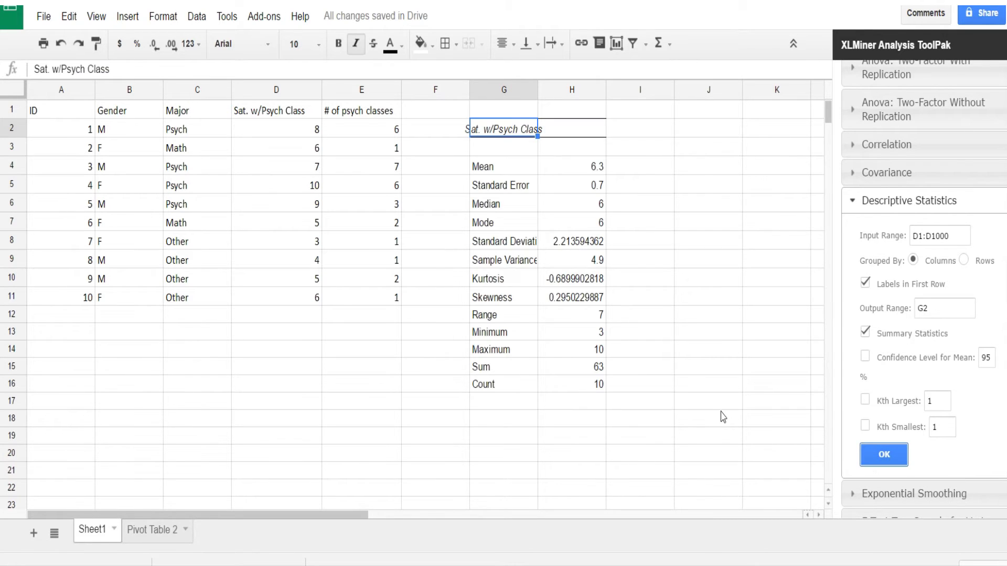
pyautogui.moveTo(535, 94); pyautogui.dragTo(569, 94)
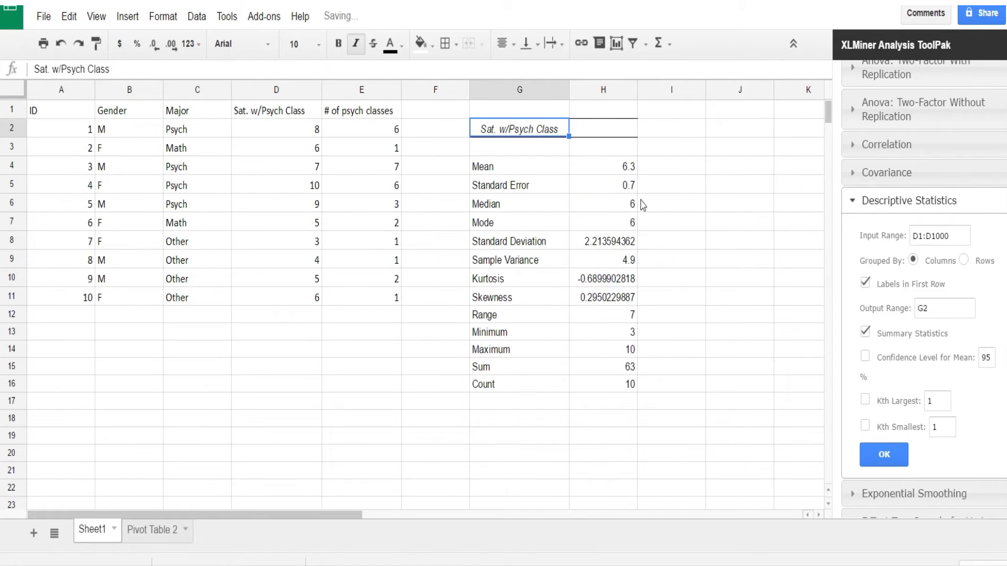
# Examine the generated statistics one by one from Mean down to Skewness
pyautogui.click(554, 168)
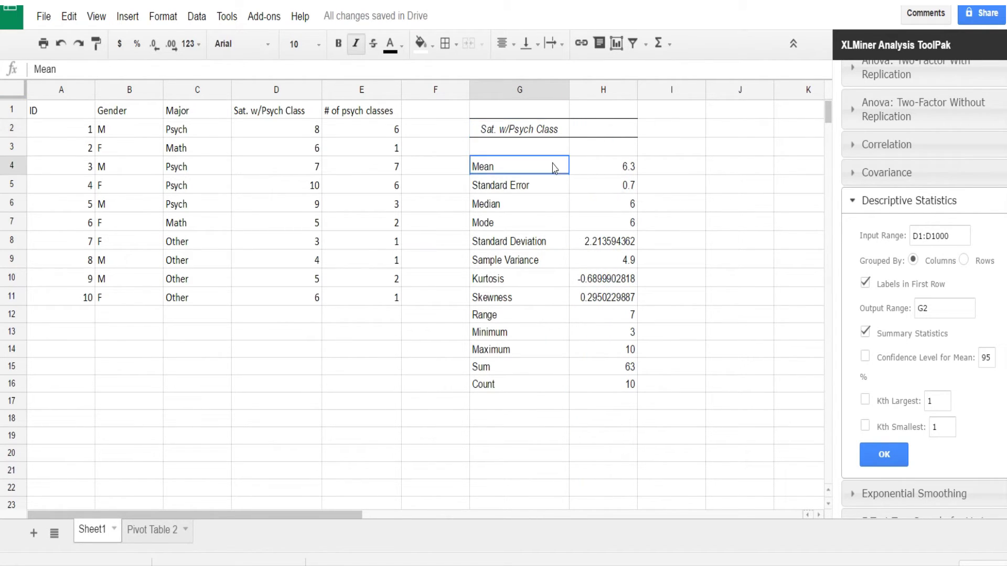
pyautogui.click(588, 169)
pyautogui.press('Left')
pyautogui.press('Down')
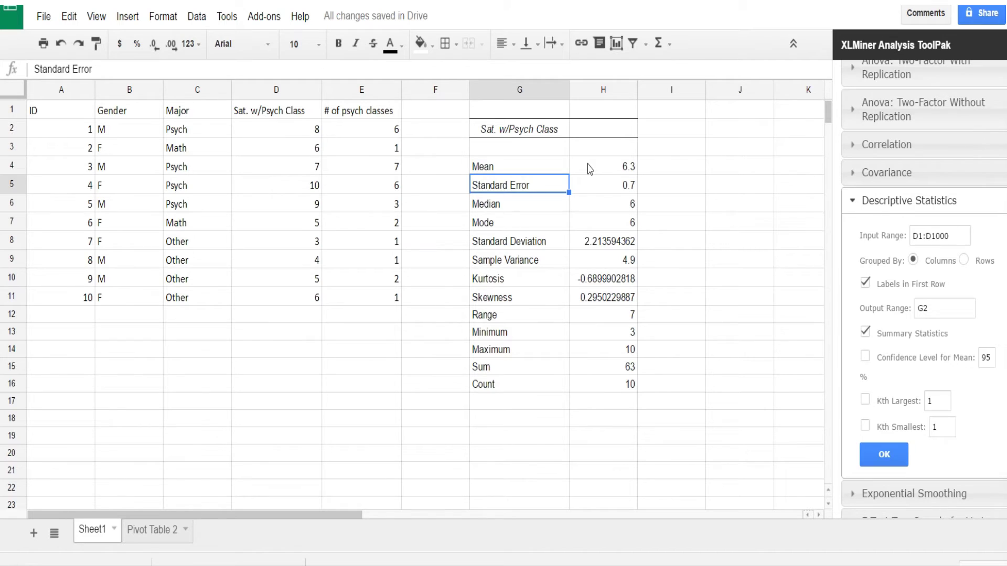
pyautogui.press('Down')
pyautogui.press('Down')
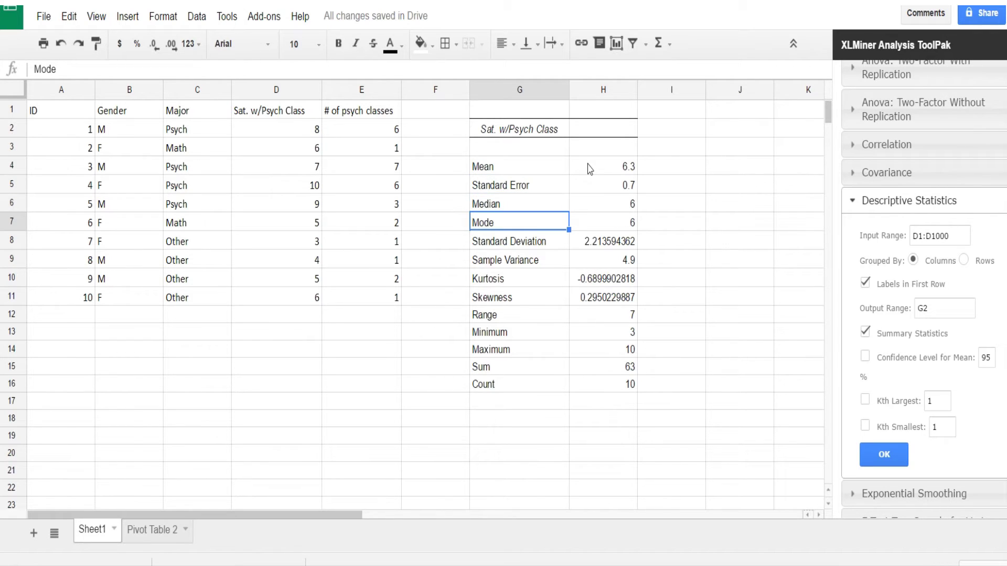
pyautogui.press('Down')
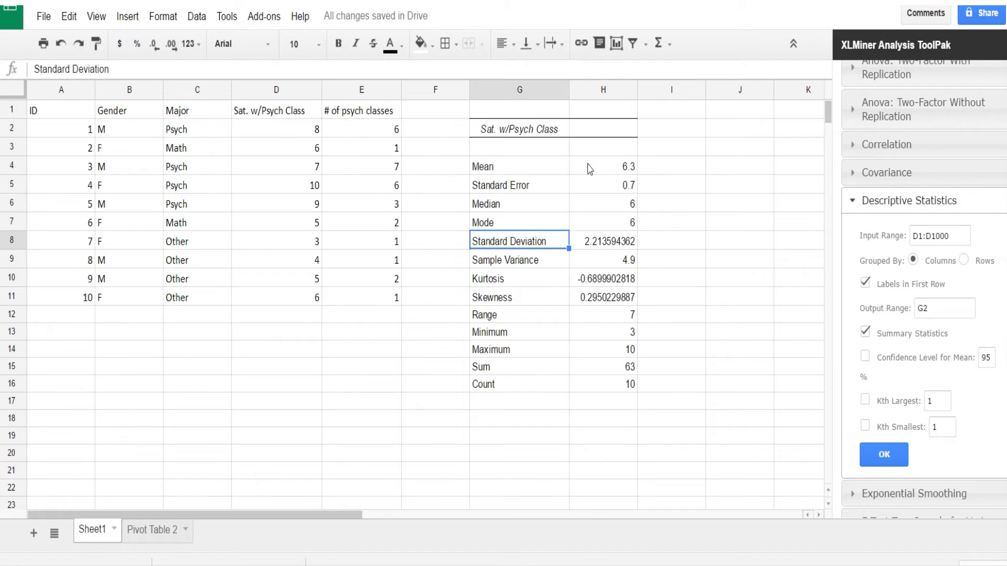
pyautogui.press('Down')
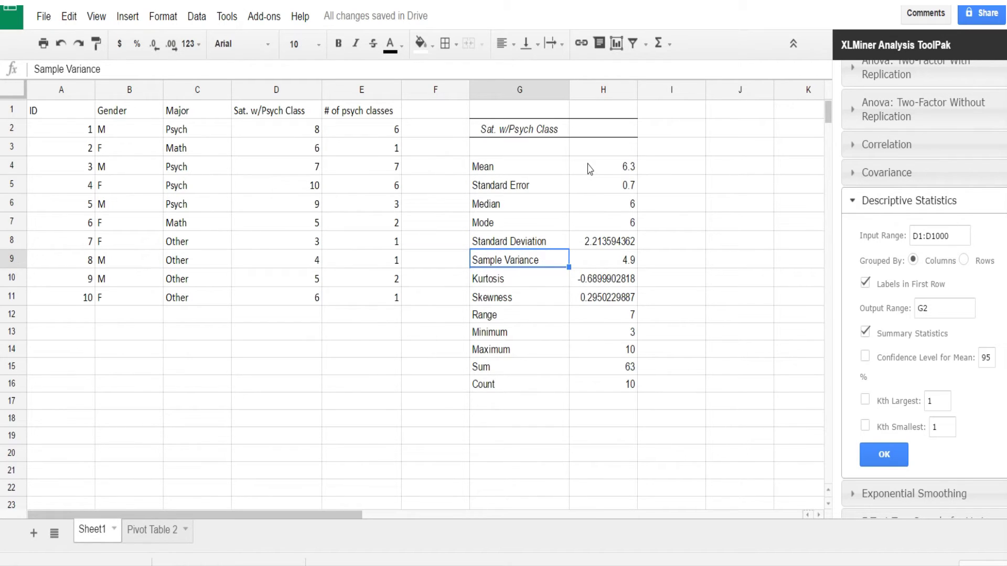
pyautogui.press('Down')
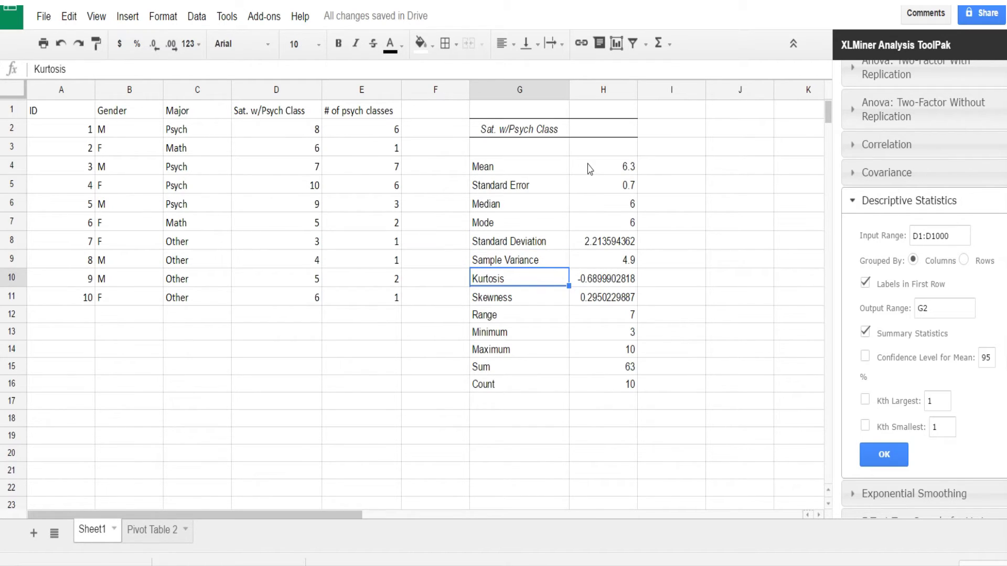
pyautogui.press('Down')
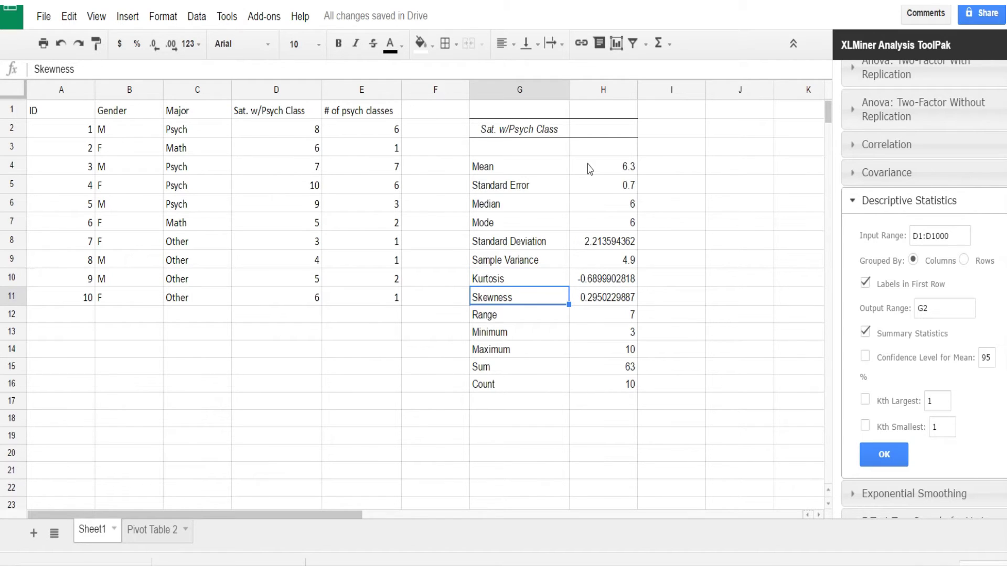
pyautogui.press('Down')
pyautogui.press('Up')
pyautogui.press('Right')
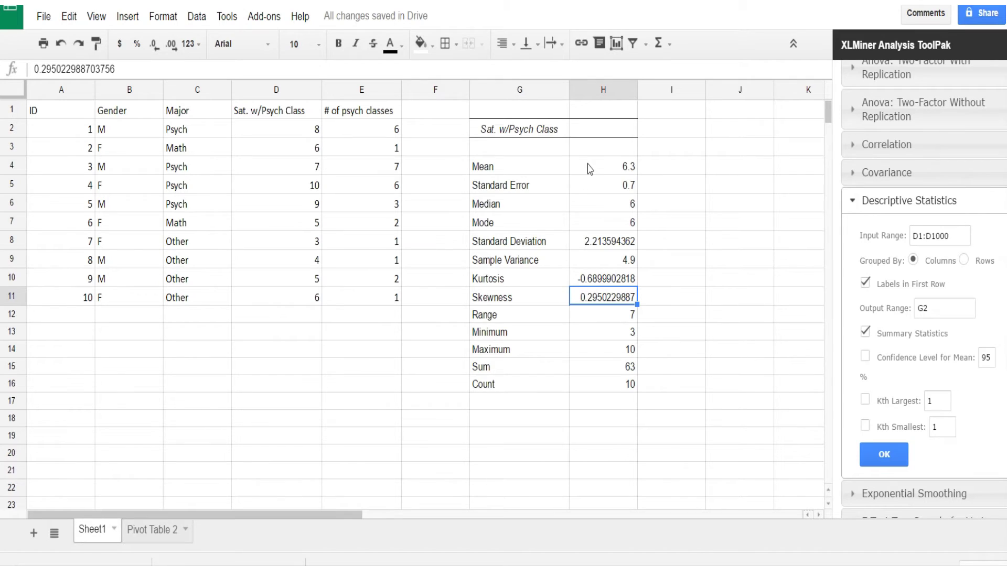
pyautogui.press('Left')
pyautogui.press('Right')
pyautogui.press('Left')
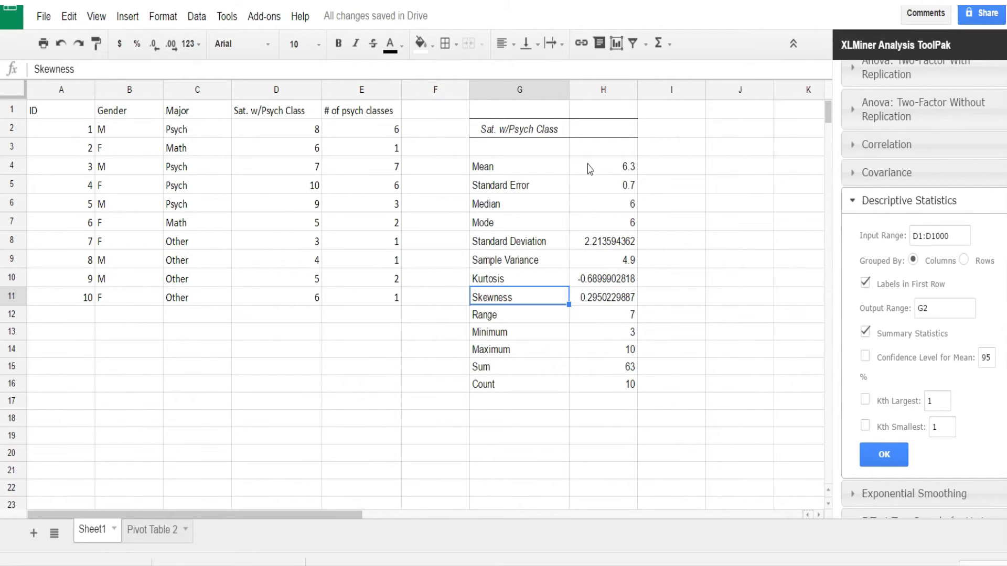
pyautogui.press('Right')
pyautogui.press('Left')
# Examine the remaining statistics from Range to Count, comparing Count with the satisfaction scores in D2:D11
pyautogui.press('Down')
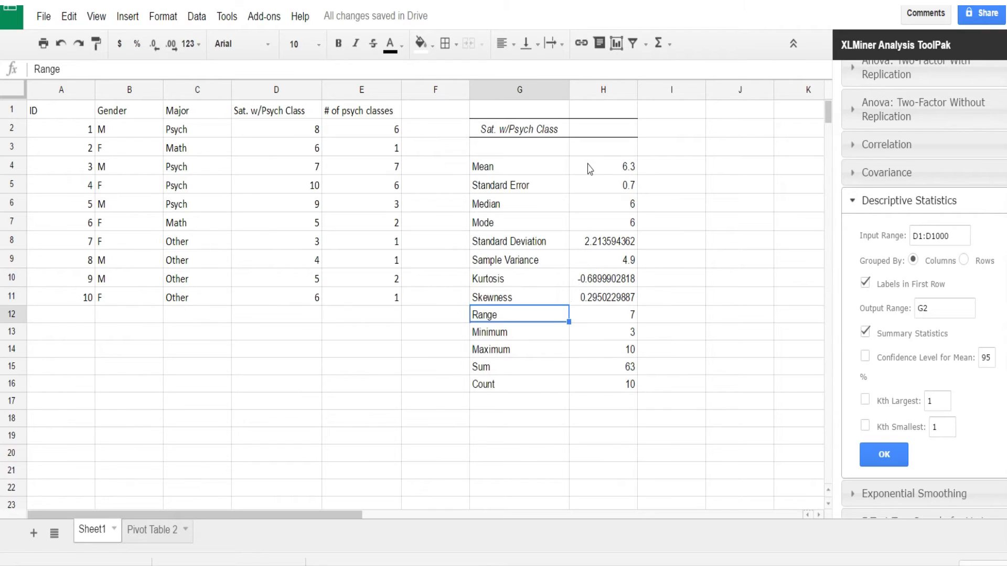
pyautogui.press('Down')
pyautogui.press('Down')
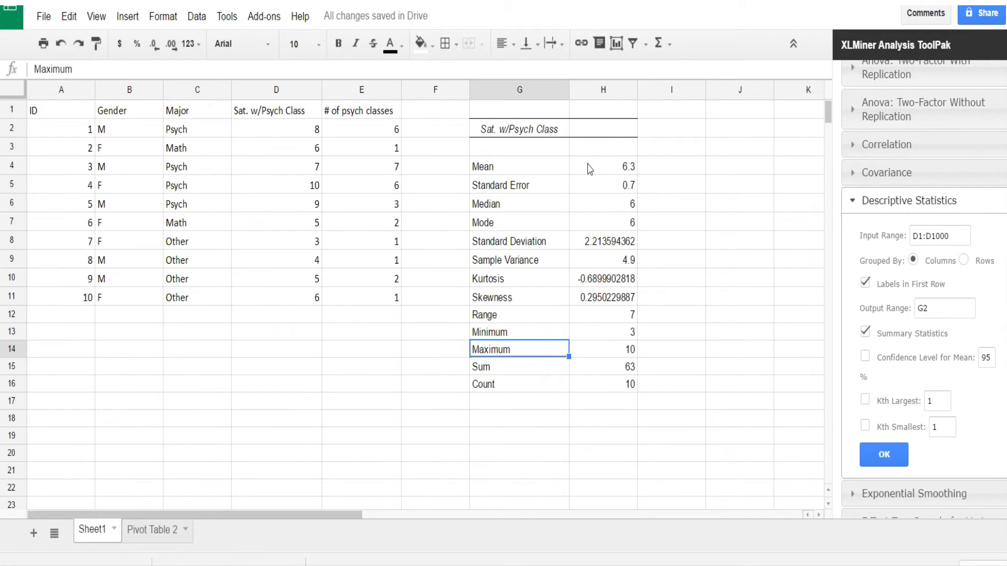
pyautogui.press('Down')
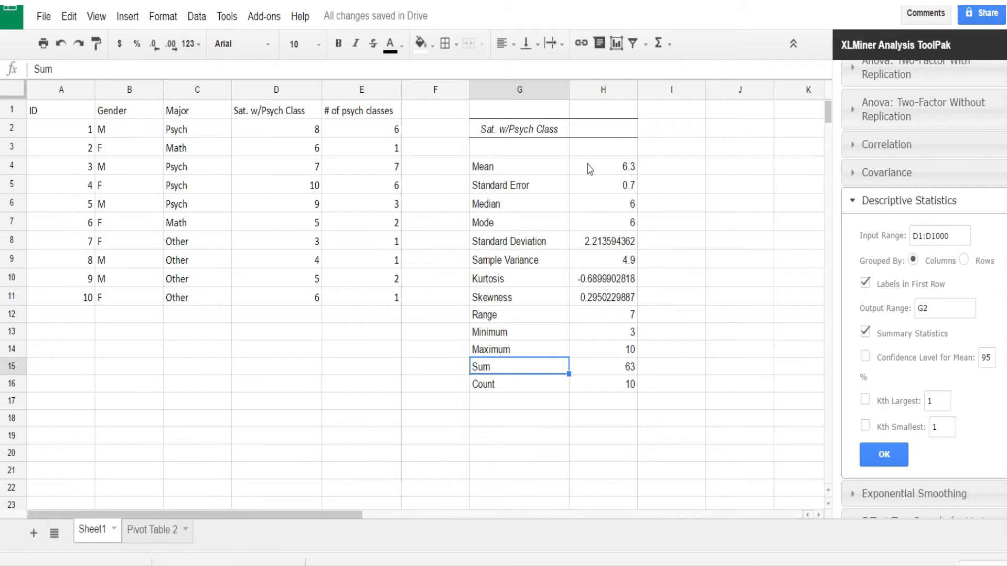
pyautogui.press('Down')
pyautogui.press('Right')
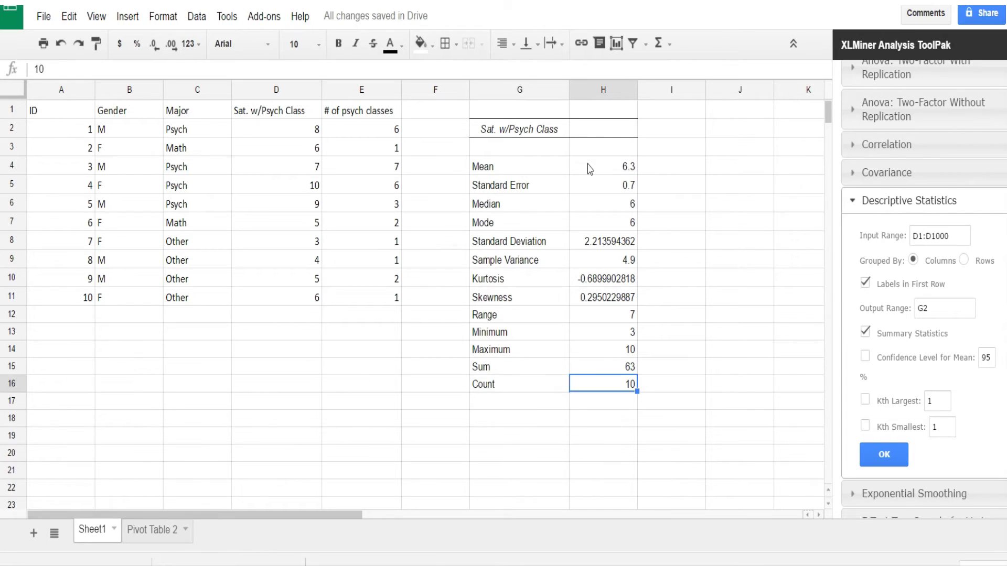
pyautogui.press('Left')
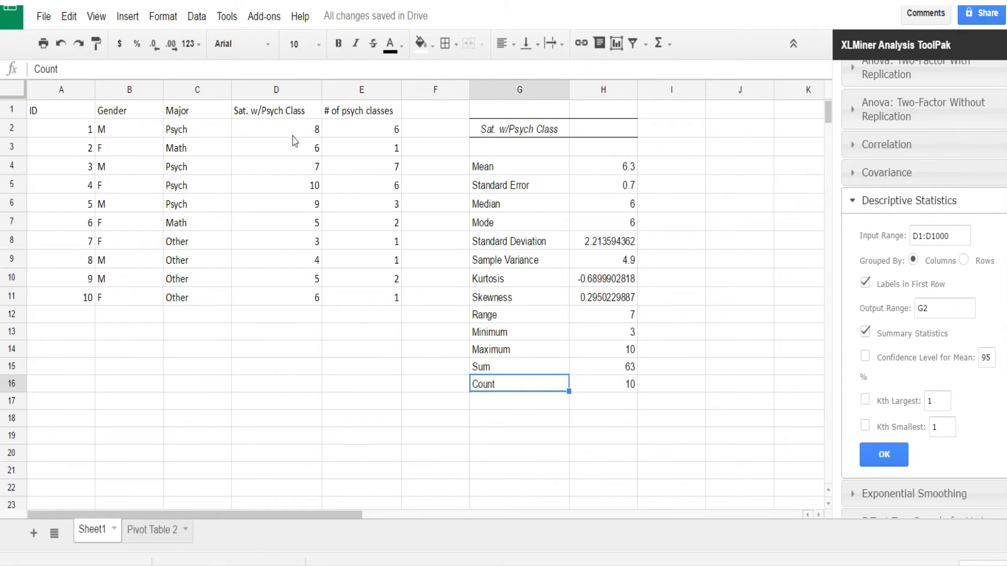
pyautogui.moveTo(292, 135); pyautogui.dragTo(293, 303)
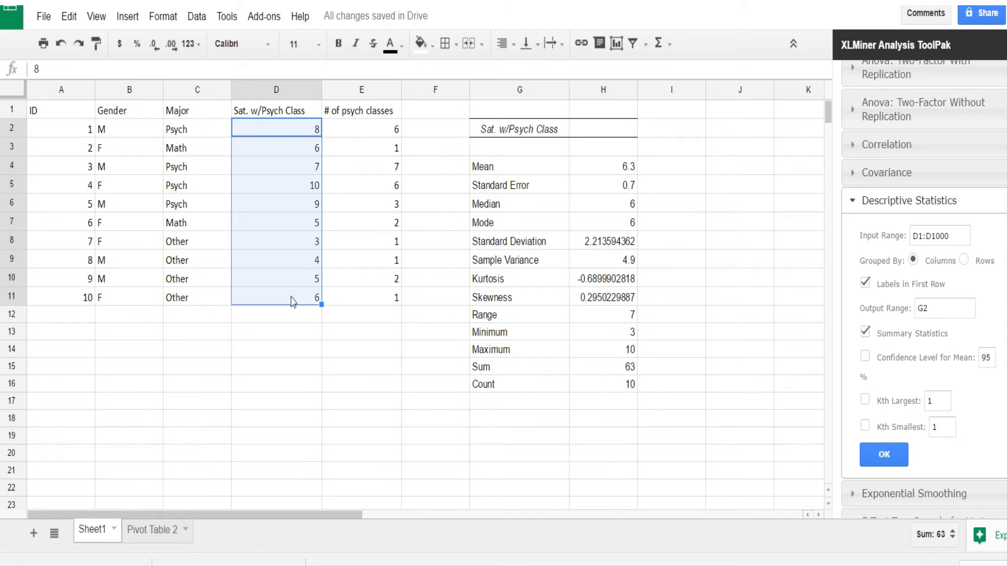
pyautogui.click(514, 381)
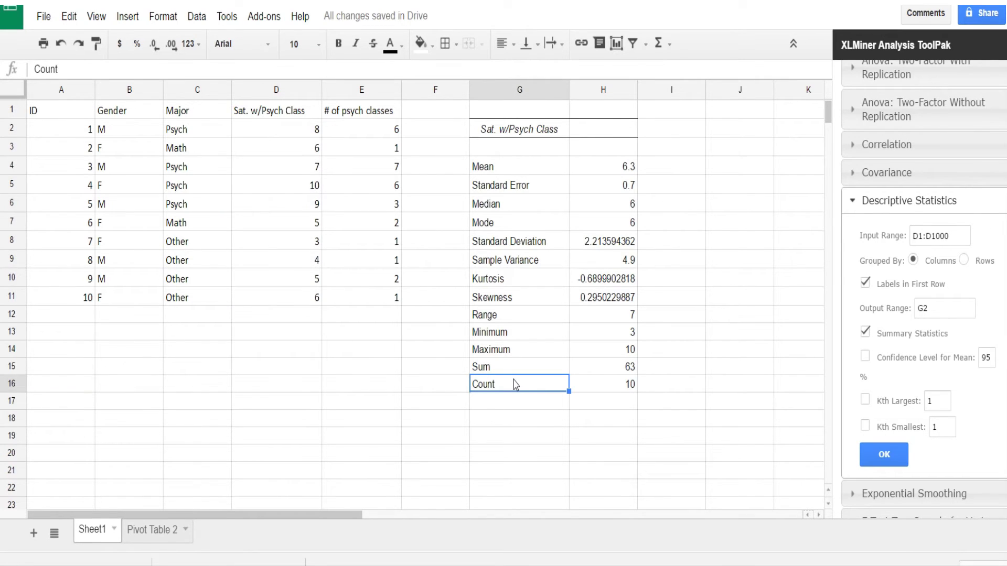
pyautogui.press('Right')
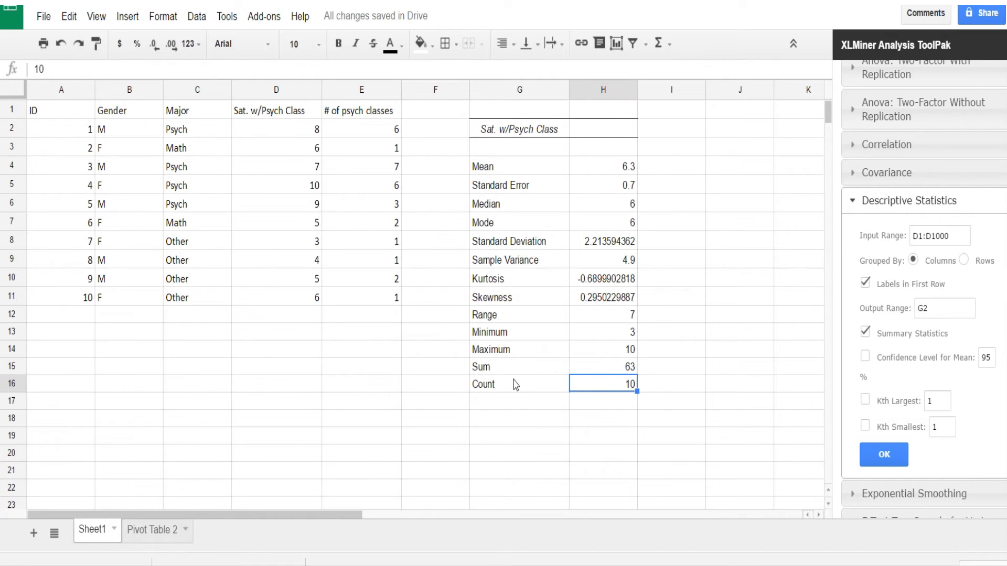
# Enter the label "average" in cell I5 beside the statistics table
pyautogui.click(719, 209)
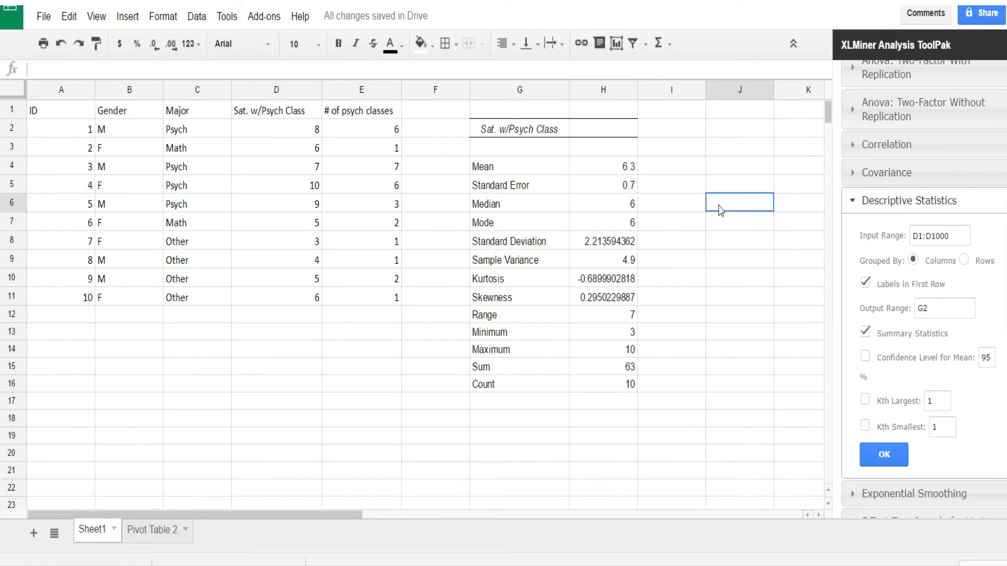
pyautogui.click(680, 206)
pyautogui.click(680, 185)
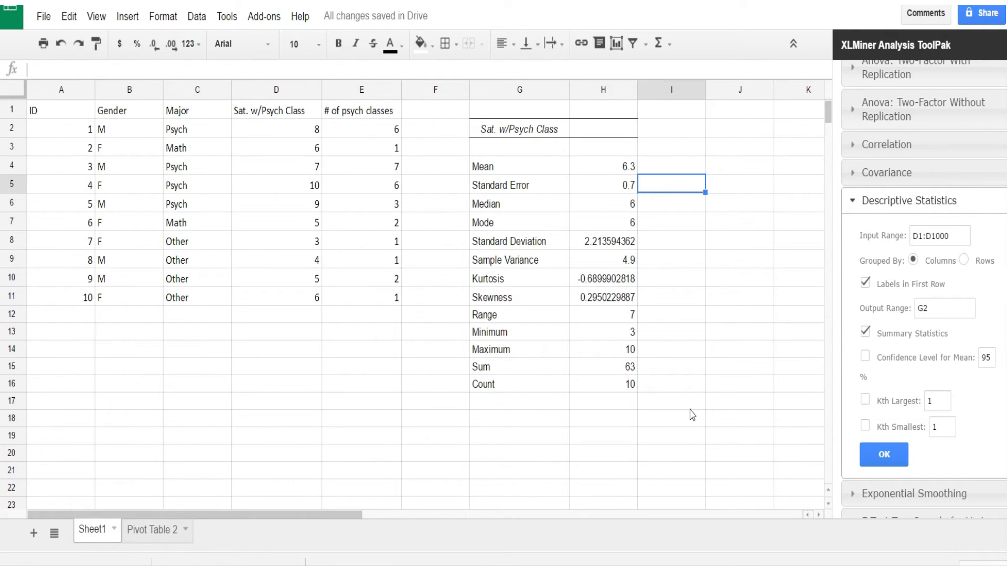
pyautogui.write(';')
pyautogui.press('BackSpace')
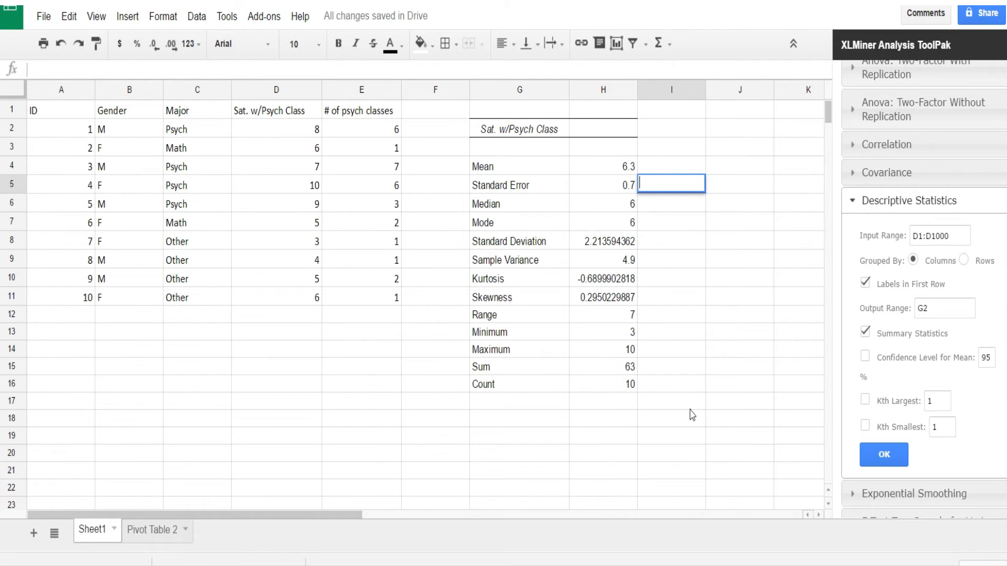
pyautogui.write('average')
pyautogui.press('Tab')
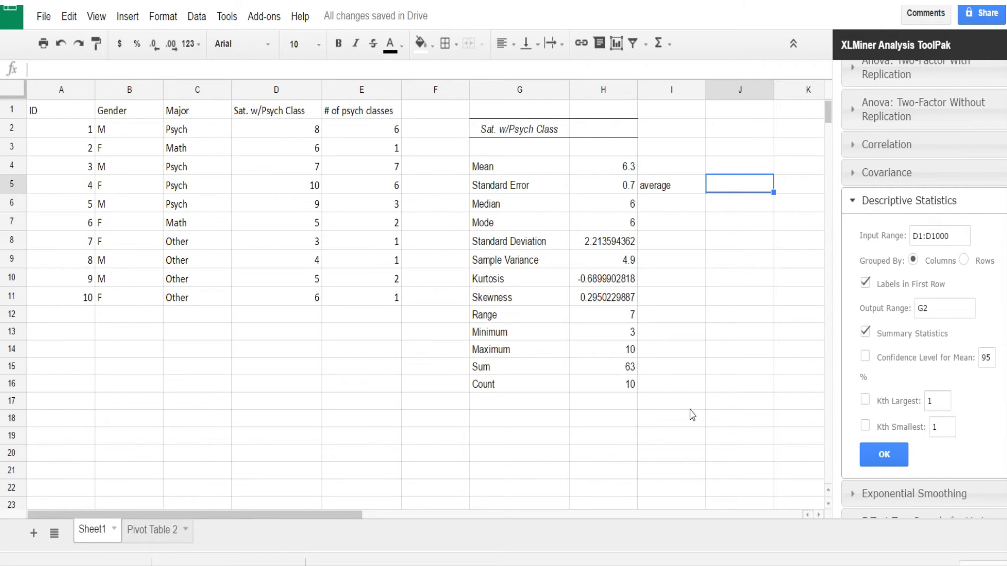
# Calculate the average of column D in cell J5 with =average(D:D) and compare it with the generated Mean
pyautogui.write('=')
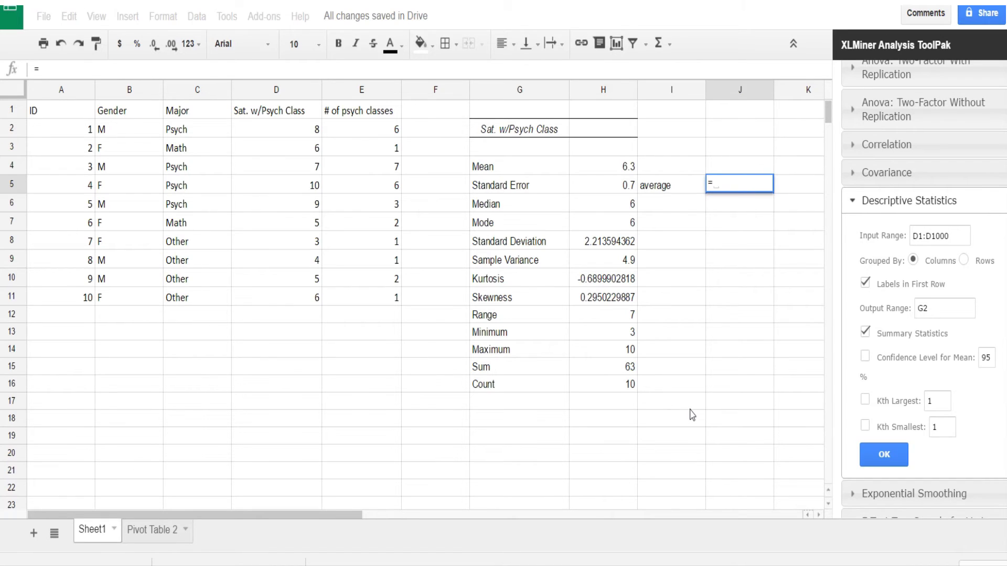
pyautogui.click(57, 73)
pyautogui.click(738, 183)
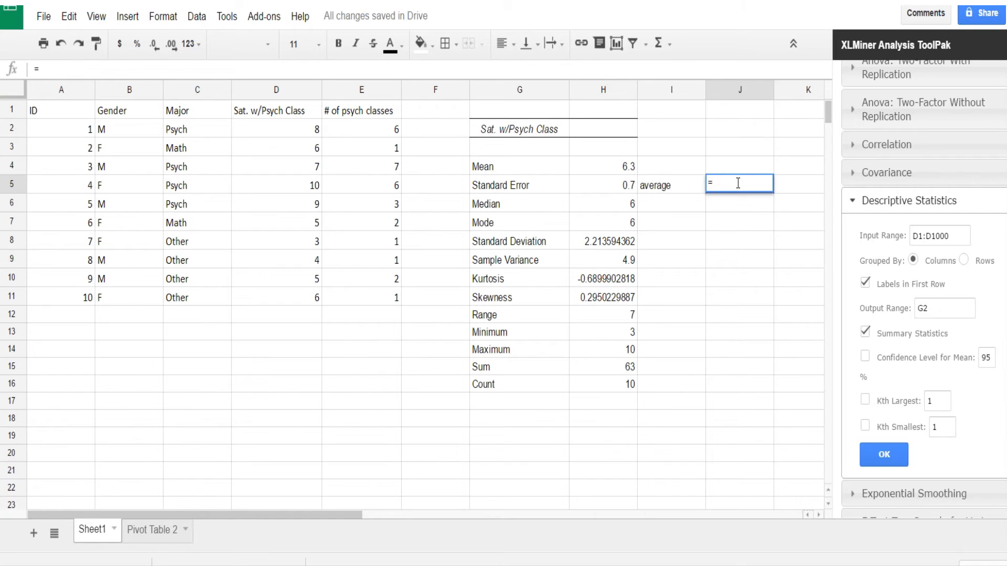
pyautogui.write('aver')
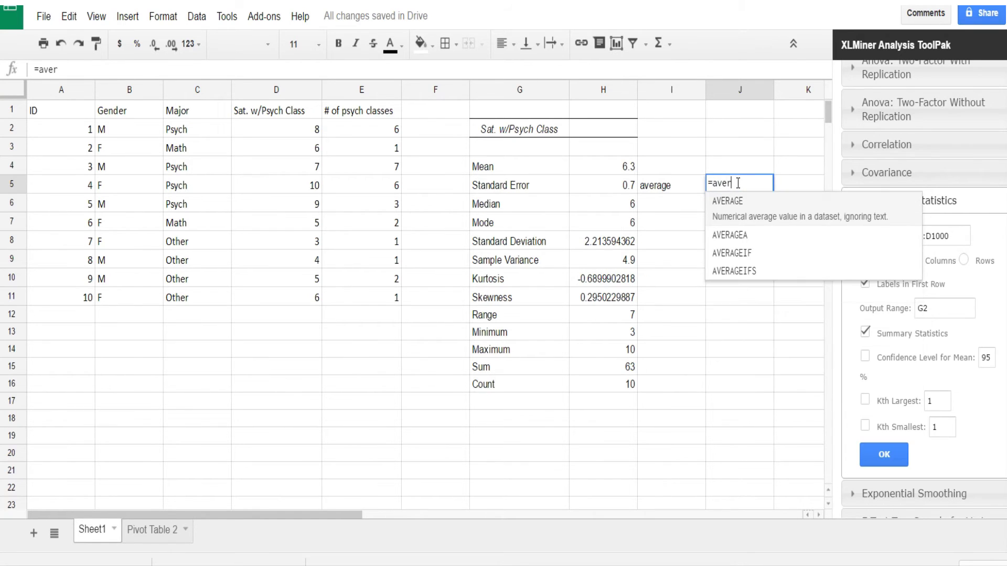
pyautogui.write('age(')
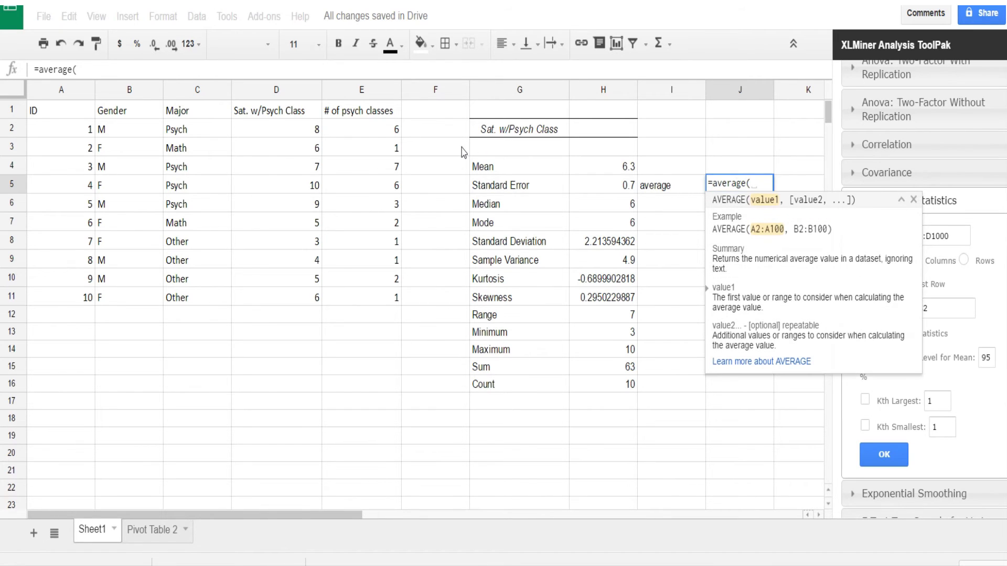
pyautogui.click(276, 90)
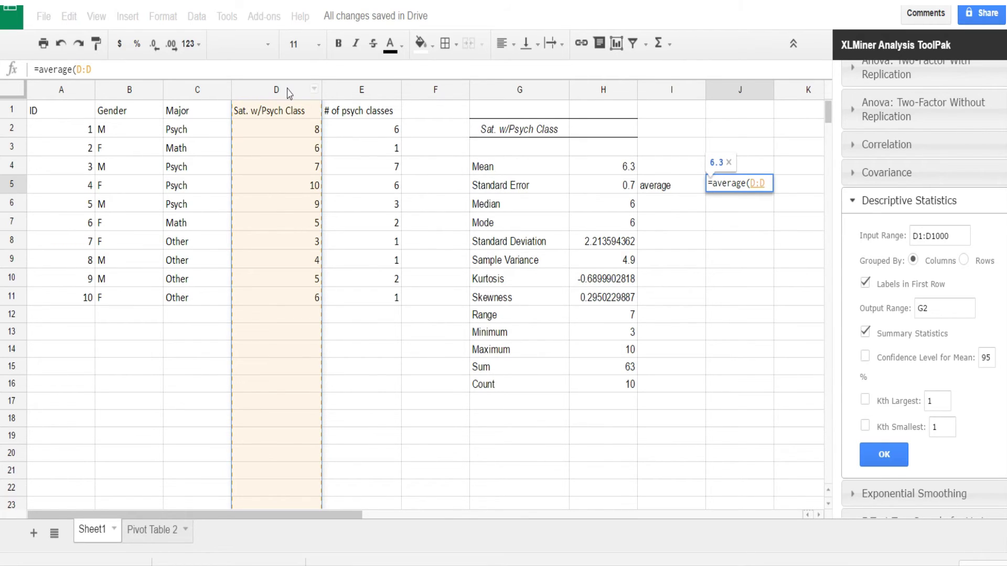
pyautogui.write(')')
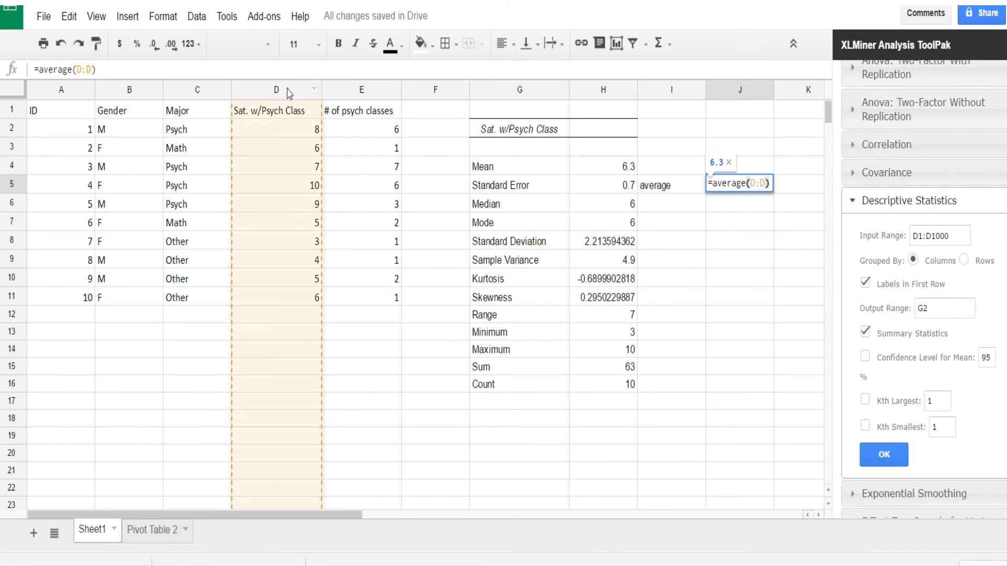
pyautogui.press('Return')
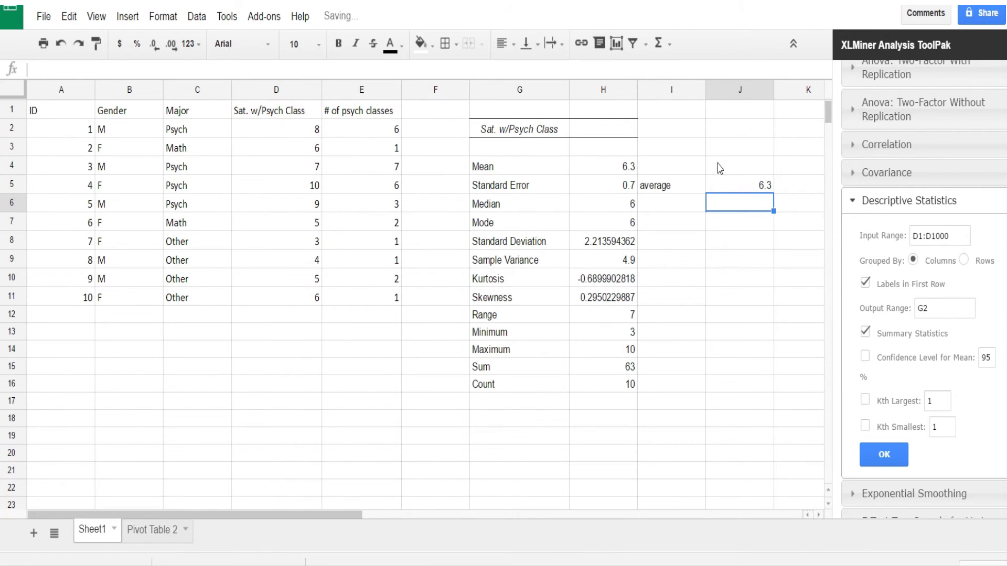
pyautogui.moveTo(682, 183); pyautogui.dragTo(732, 184)
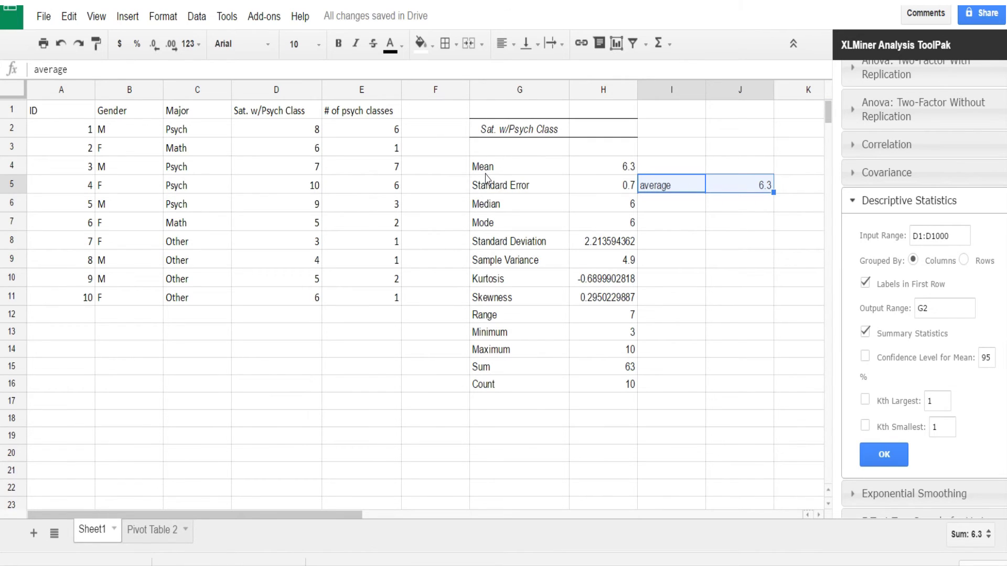
pyautogui.moveTo(488, 167); pyautogui.dragTo(622, 172)
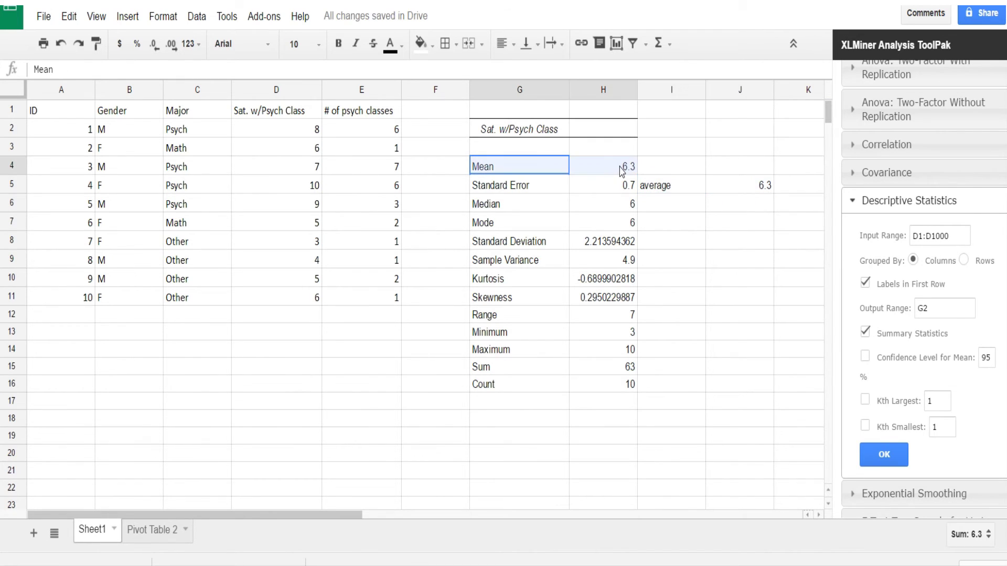
# Enter the label "std. dev." in cell I6 below the average label
pyautogui.click(656, 209)
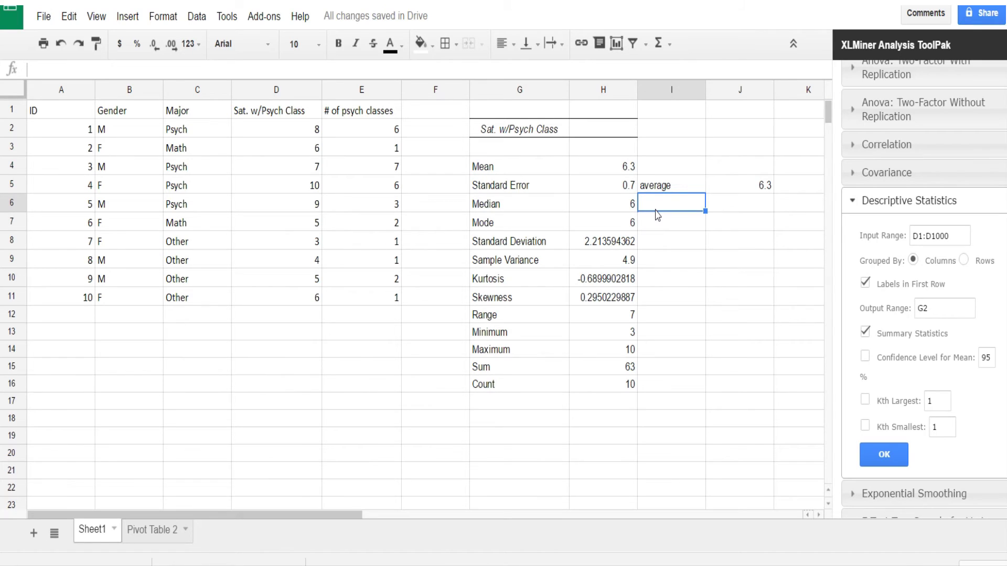
pyautogui.write('st')
pyautogui.write('d dev')
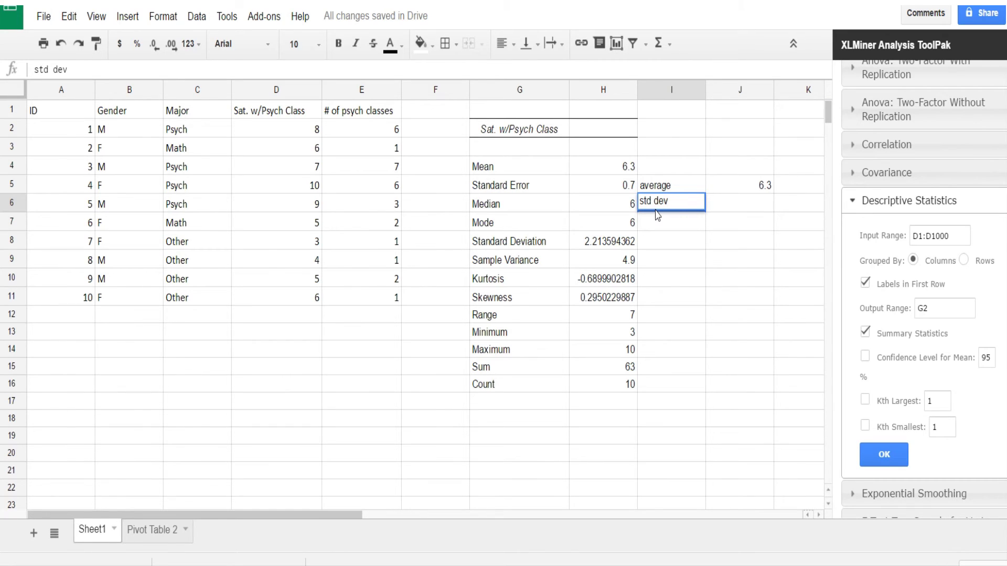
pyautogui.write('.')
pyautogui.press('Tab')
pyautogui.click(658, 207)
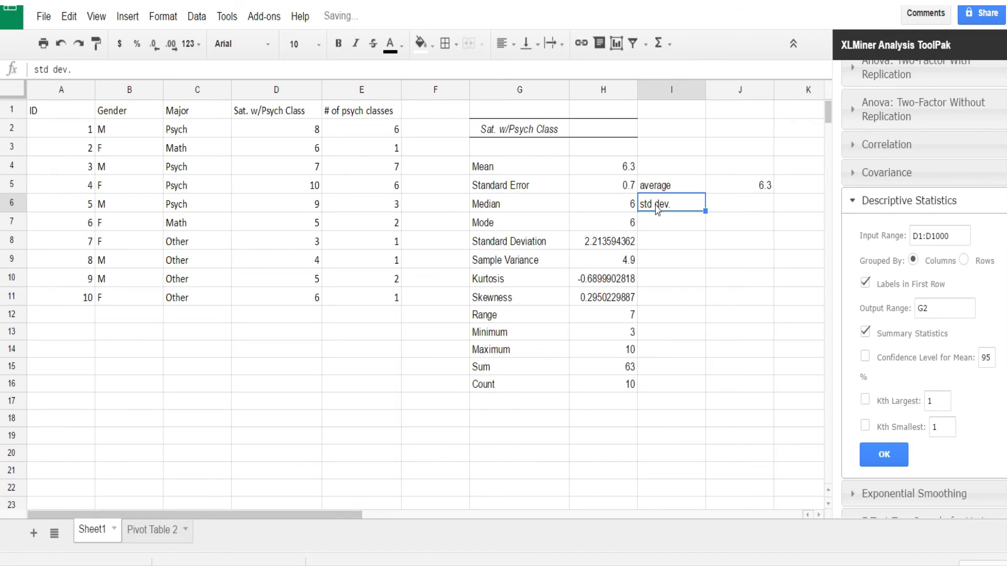
pyautogui.doubleClick(652, 203)
pyautogui.click(652, 203)
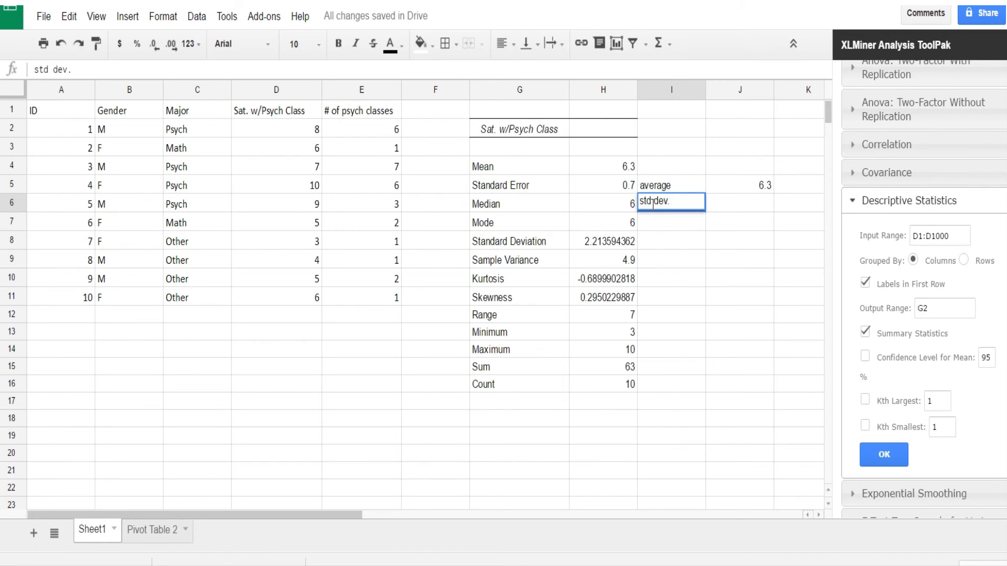
pyautogui.write('.')
# Calculate the standard deviation of column D in cell J6 with =stdev(D:D) and check it against the generated Standard Deviation
pyautogui.click(734, 200)
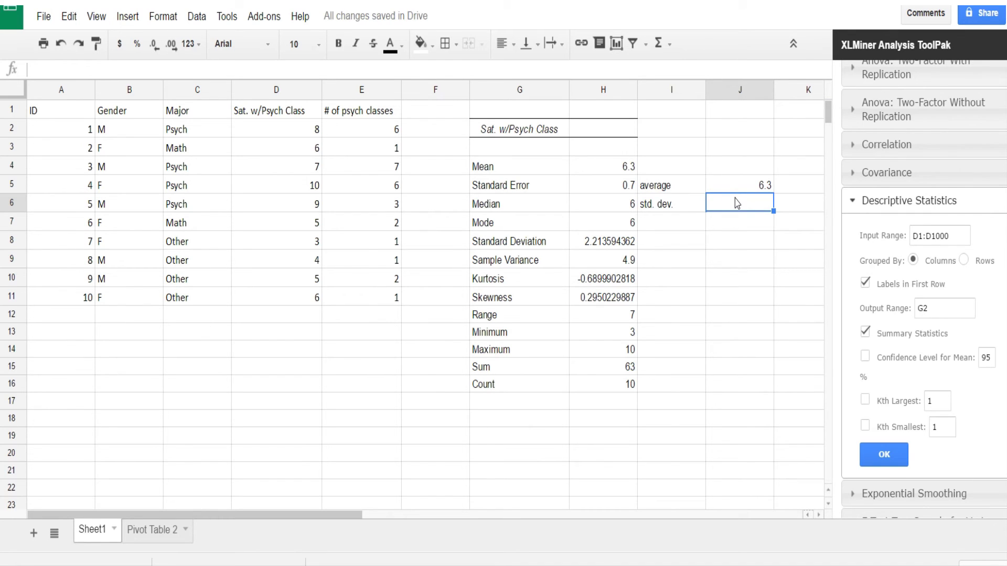
pyautogui.write('=s')
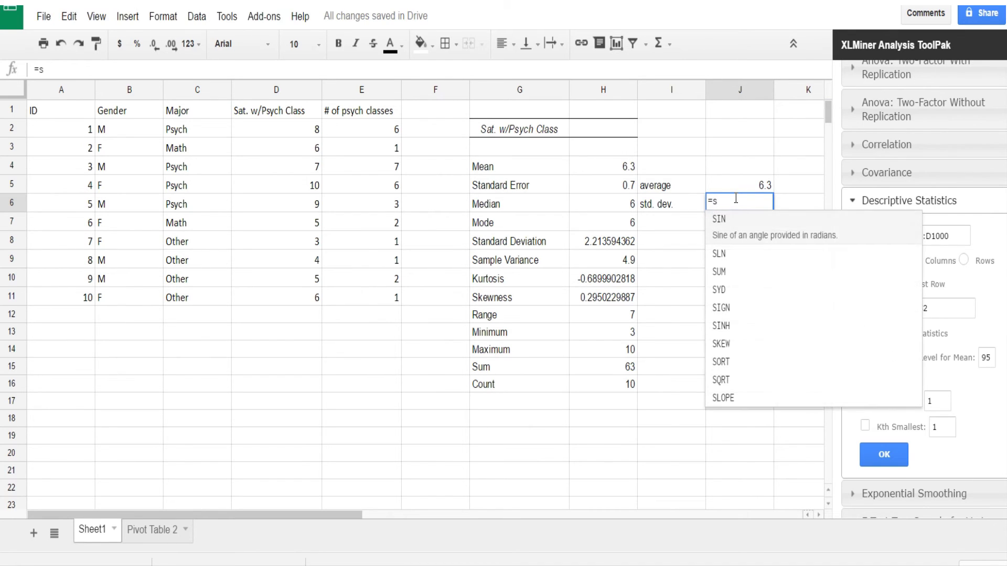
pyautogui.write('t')
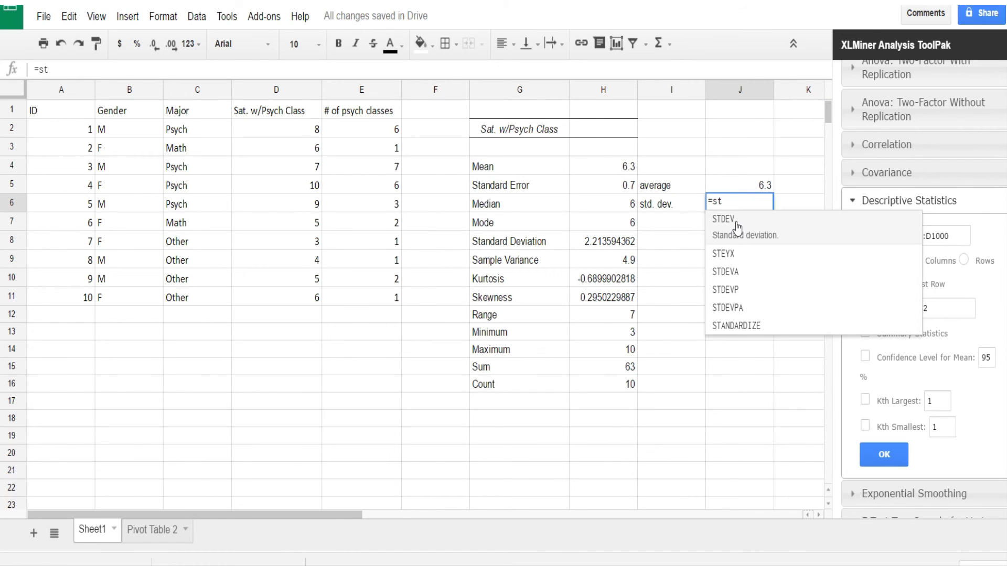
pyautogui.write('d')
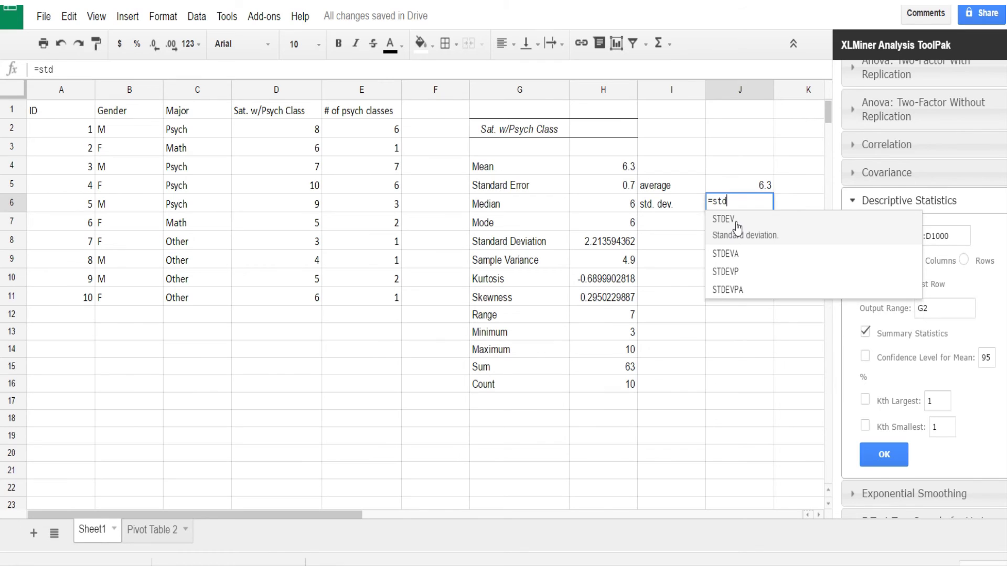
pyautogui.write('ev(')
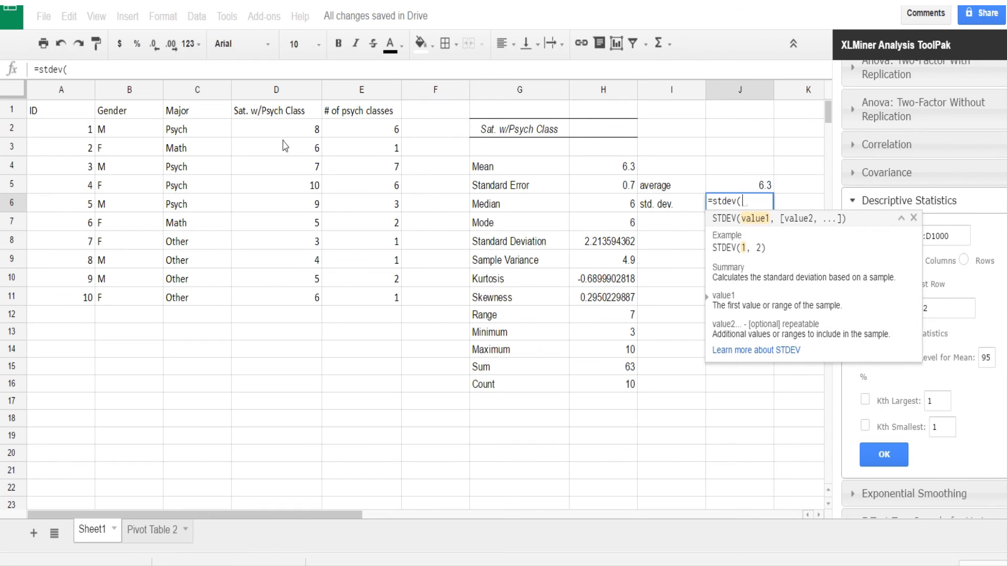
pyautogui.click(257, 93)
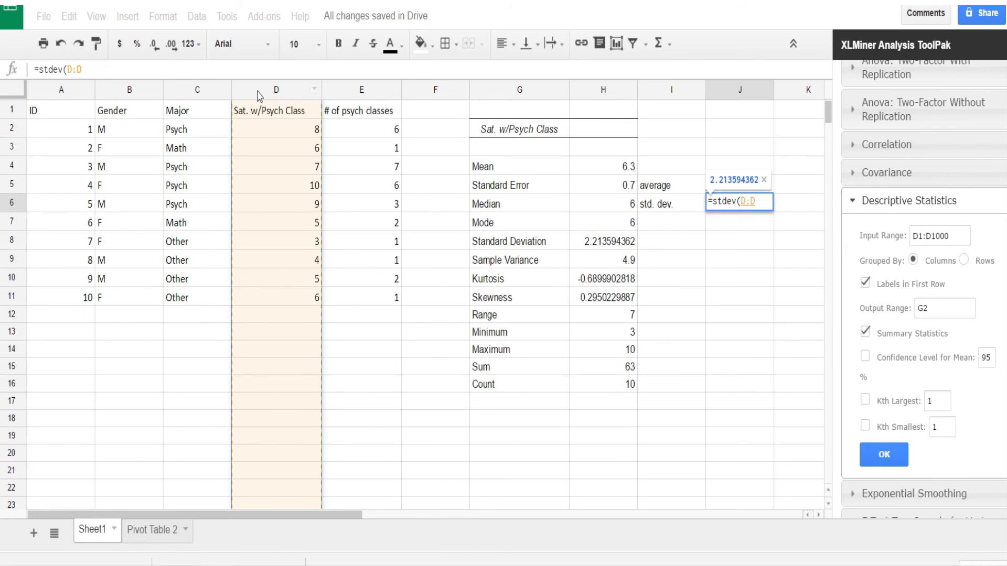
pyautogui.write(')')
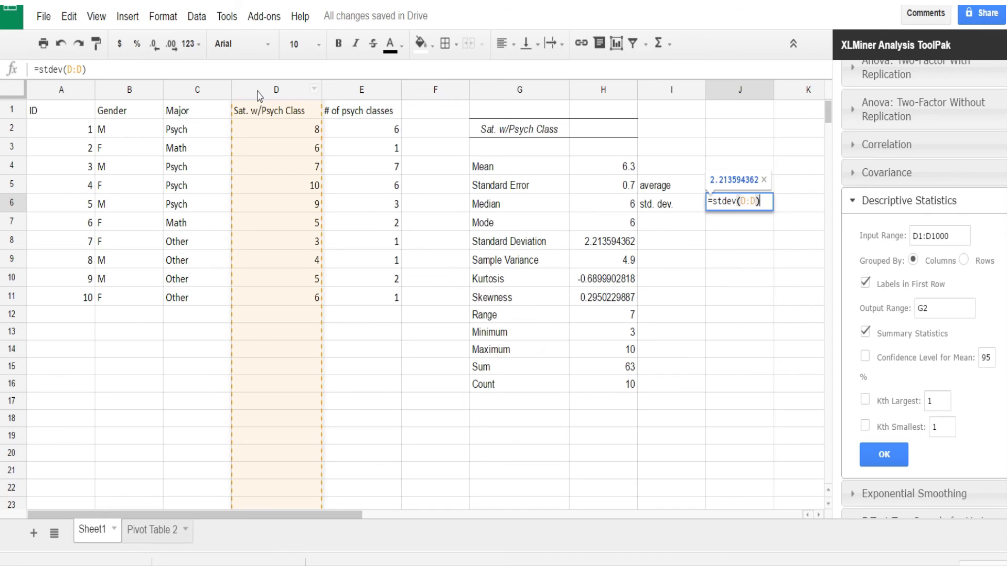
pyautogui.press('Return')
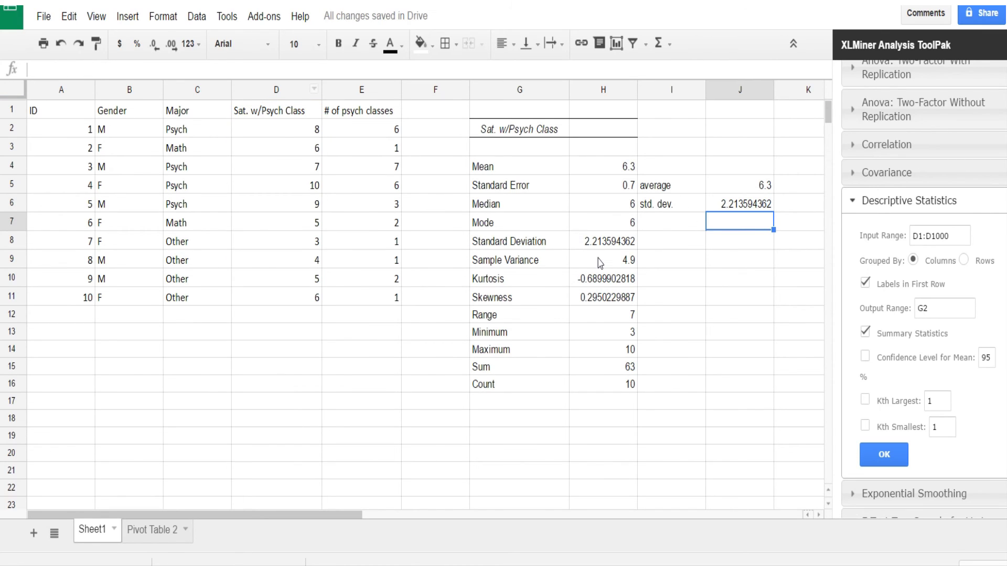
pyautogui.click(599, 244)
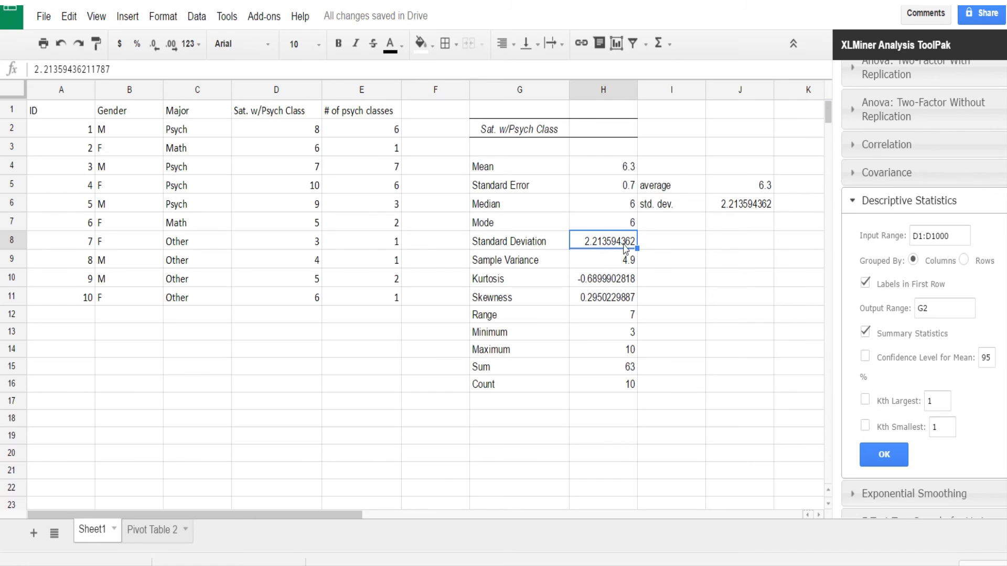
# Enter the label "sample size" in cell I7
pyautogui.click(651, 221)
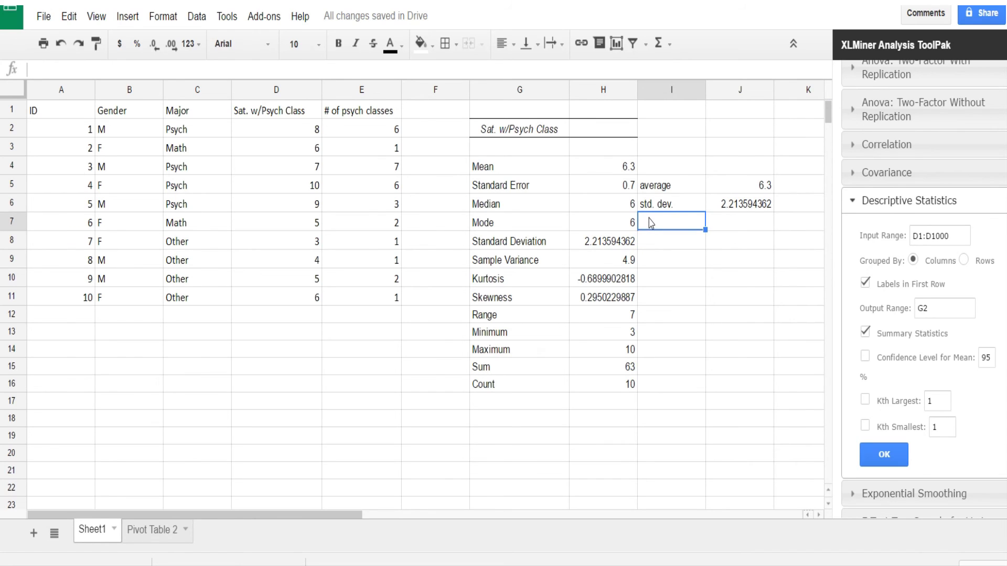
pyautogui.write('sample si')
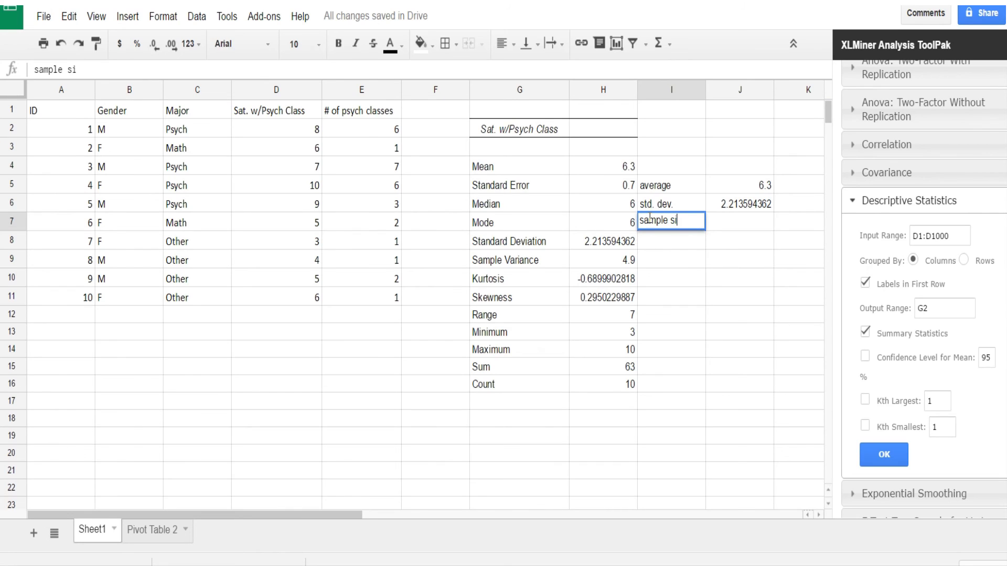
pyautogui.write('ze')
# Count the numeric values of column D in cell J7 with =count(D:D)
pyautogui.click(746, 224)
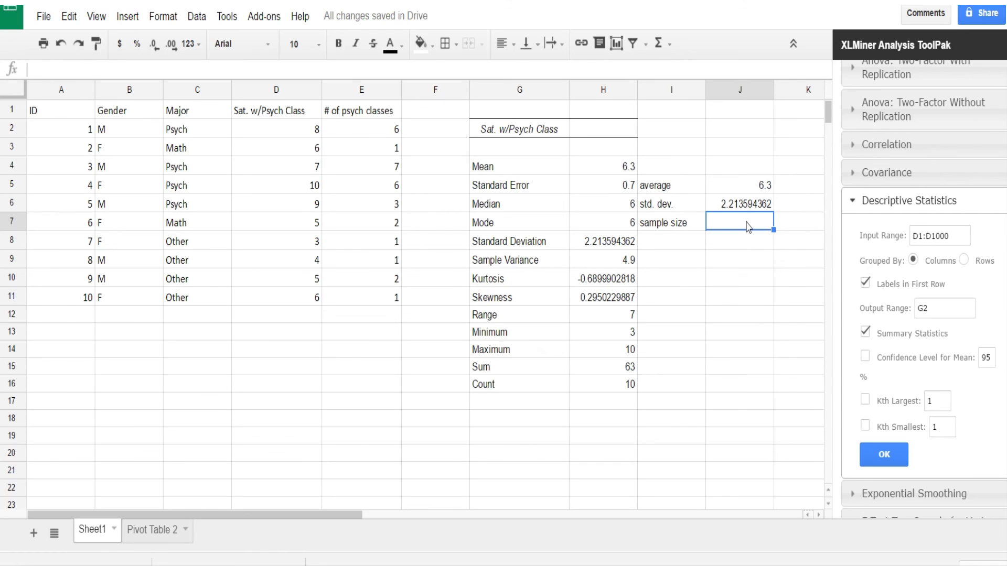
pyautogui.write('=c')
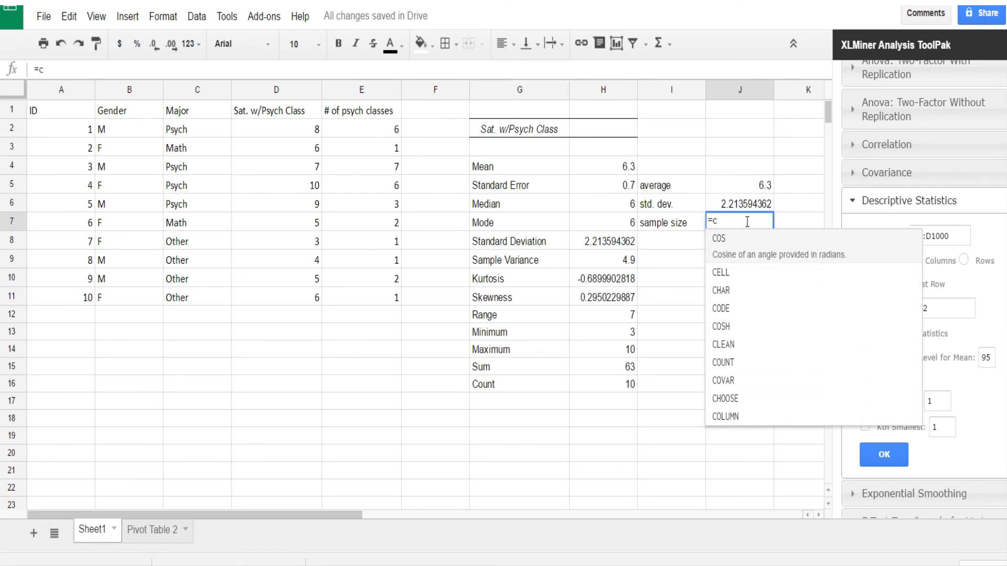
pyautogui.write('ount')
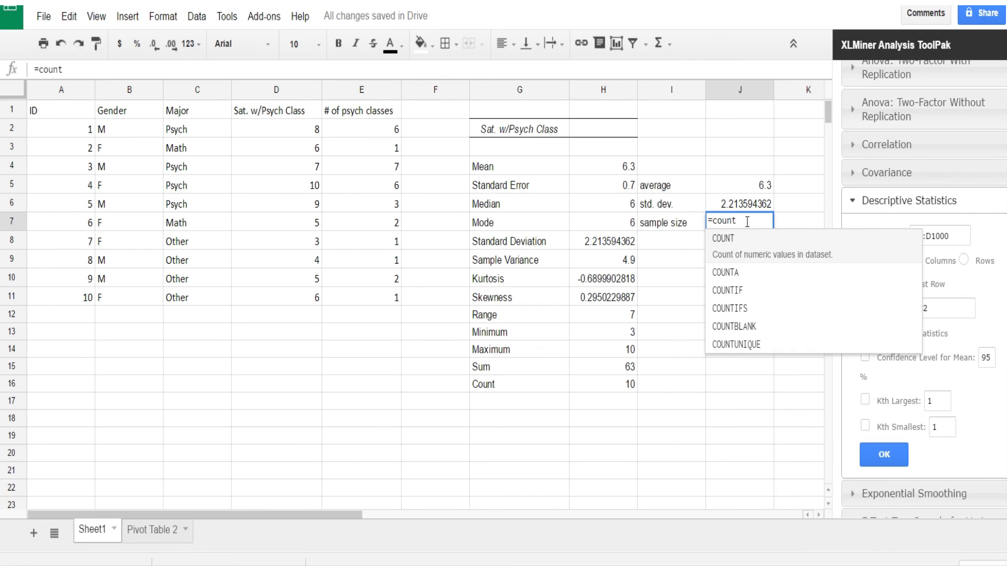
pyautogui.write('(')
pyautogui.click(296, 99)
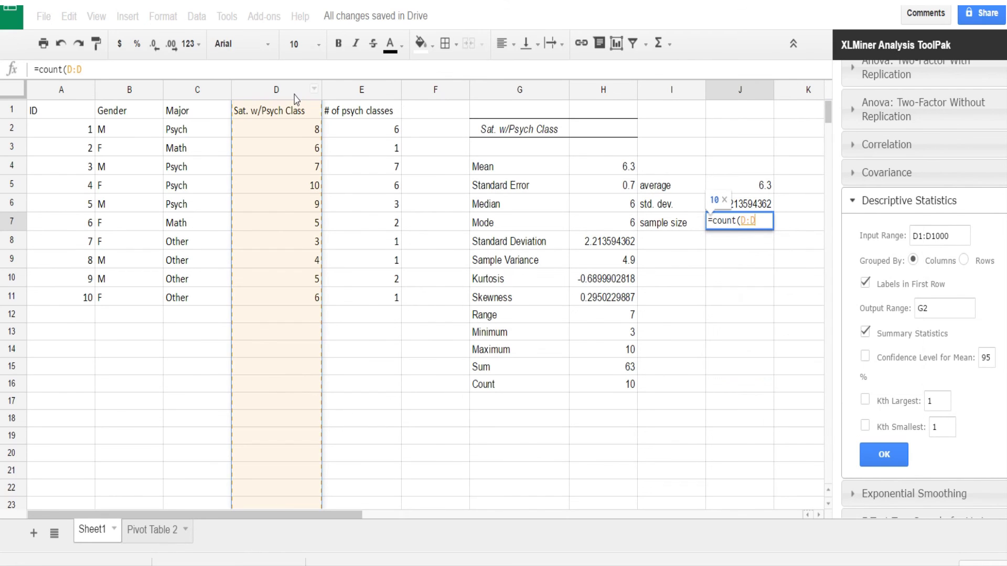
pyautogui.write(')')
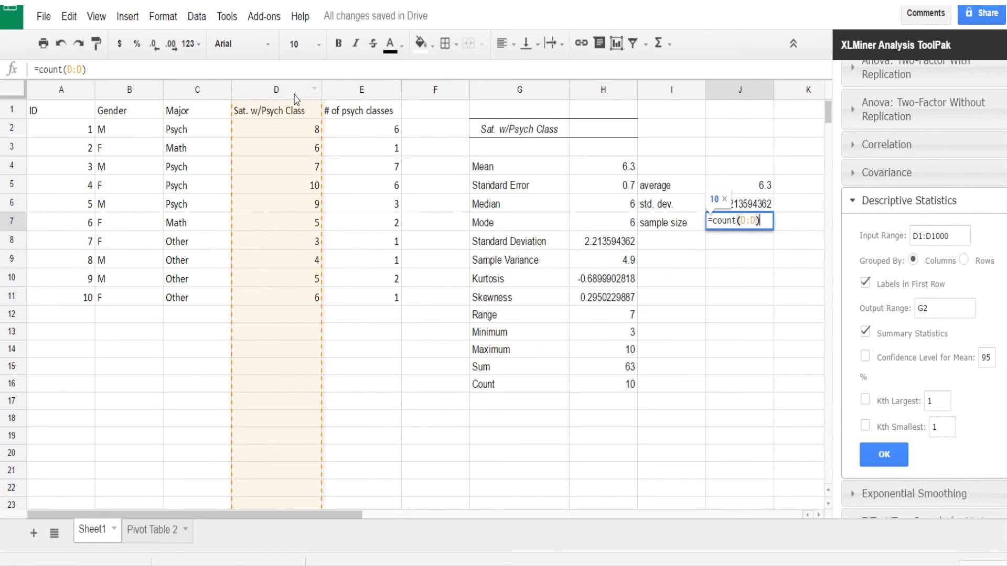
pyautogui.press('Return')
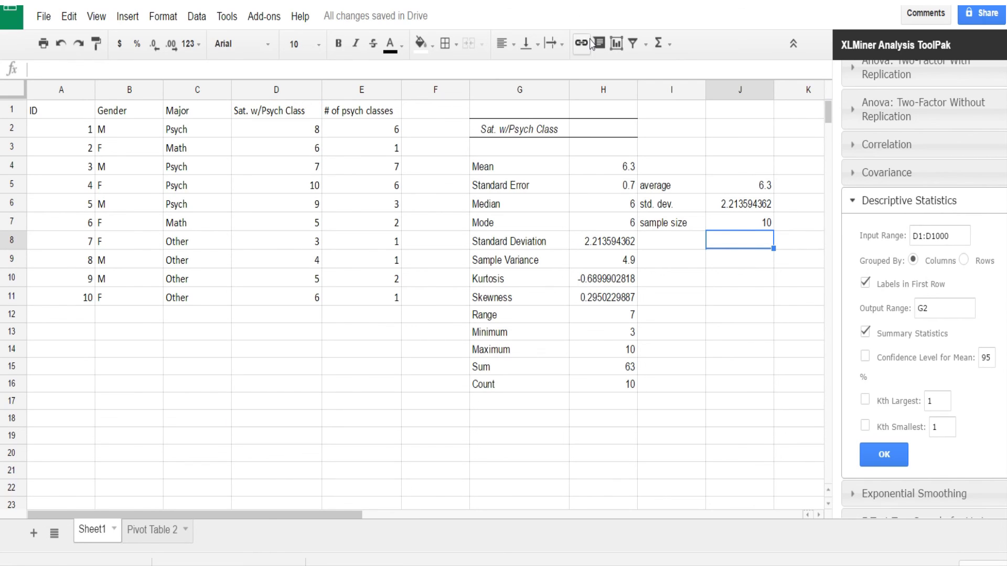
# Insert the built-in AVERAGE function in cell J8 with the whole of column D as its range
pyautogui.click(667, 43)
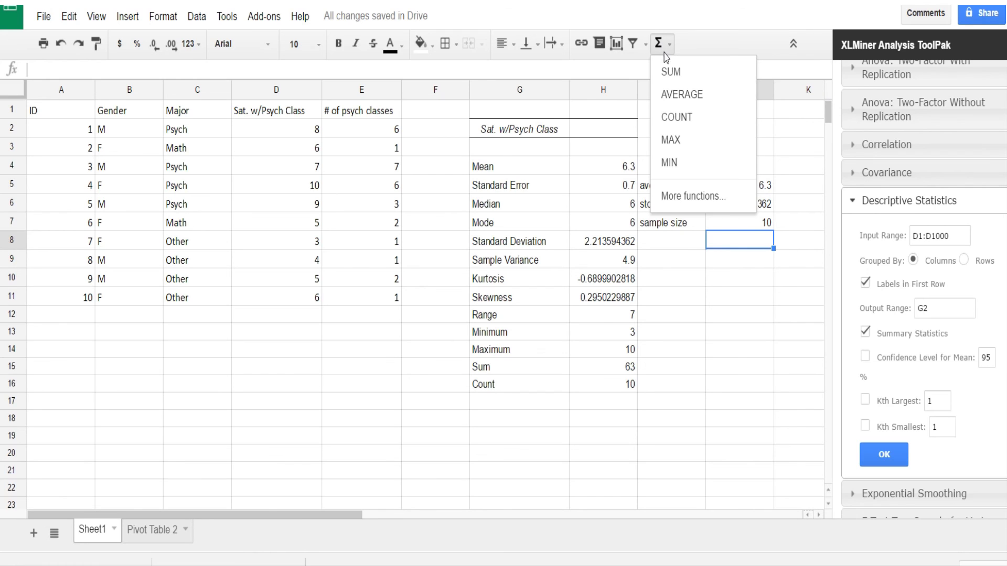
pyautogui.click(673, 95)
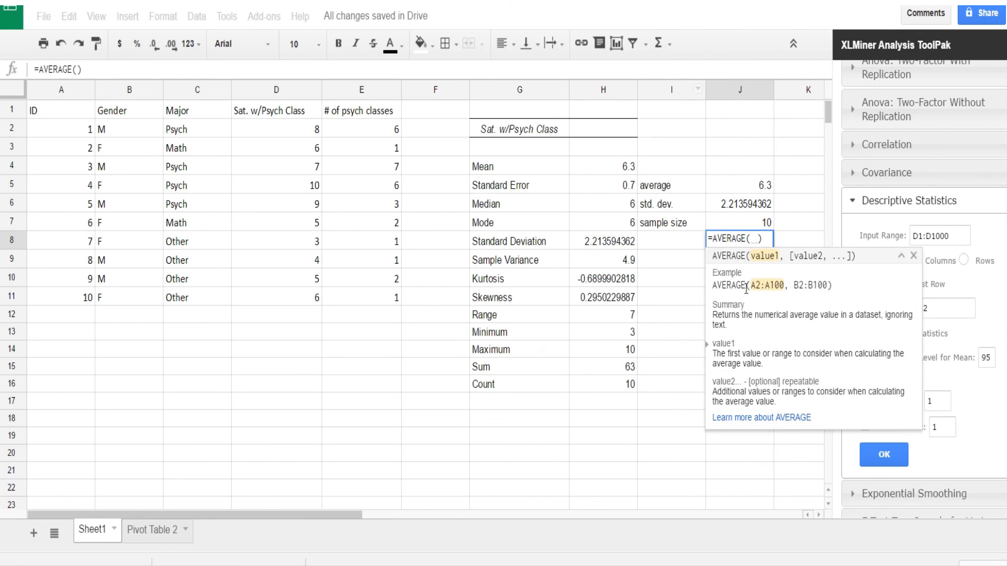
pyautogui.click(255, 98)
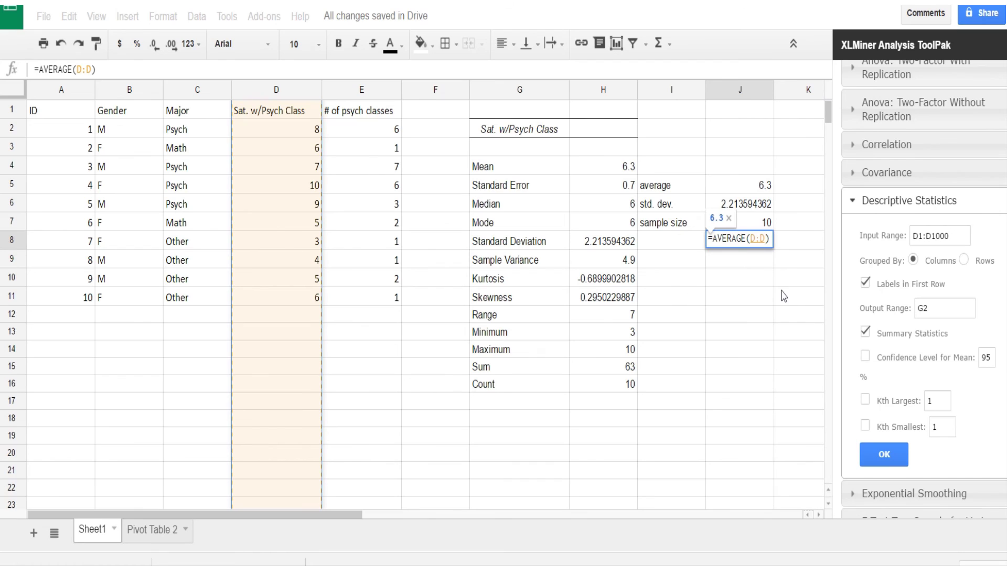
pyautogui.press('Return')
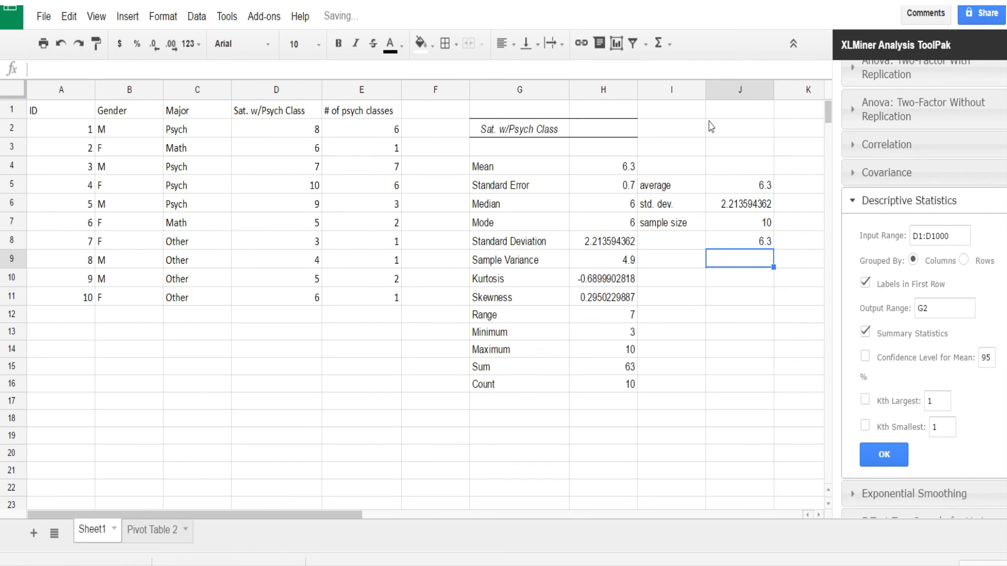
# Open the online reference listing more spreadsheet functions
pyautogui.click(658, 43)
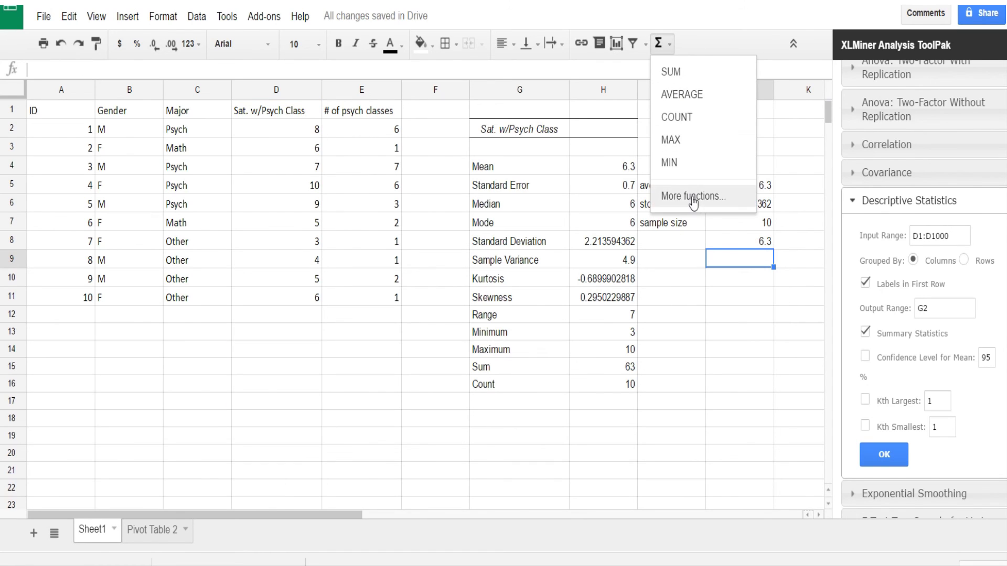
pyautogui.click(695, 199)
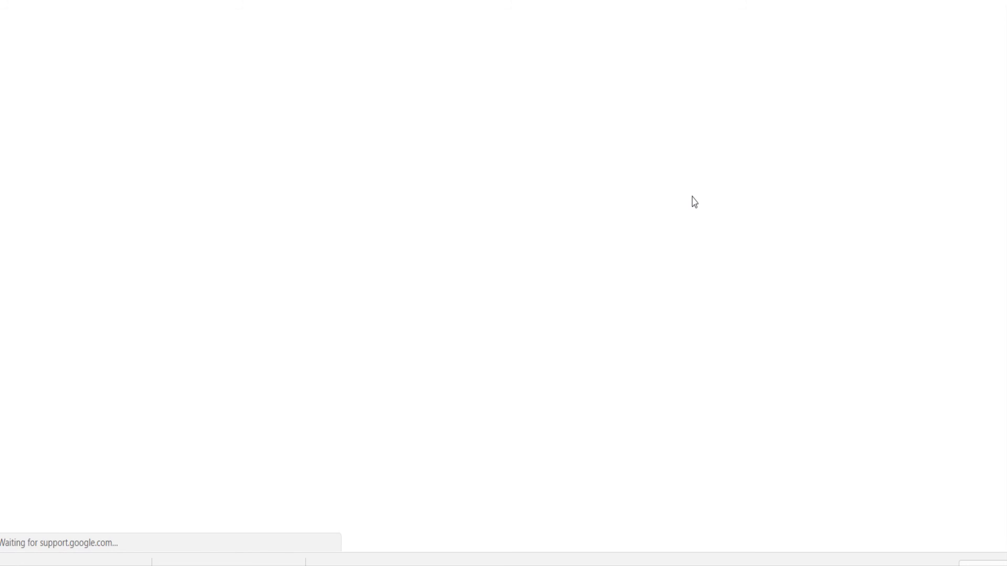